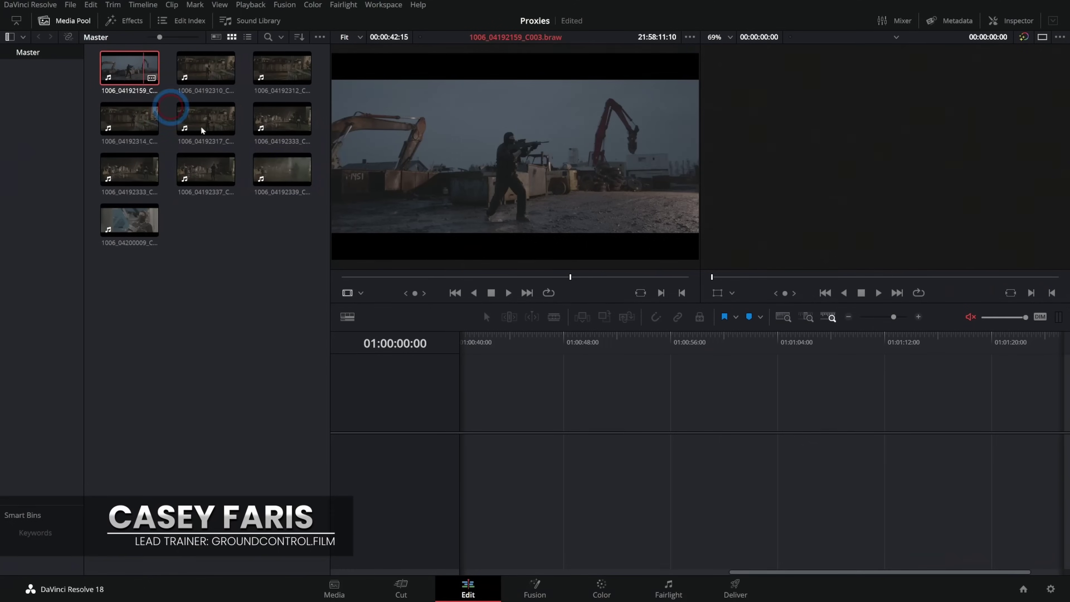
Scrub through the 1006_04192159_C003.braw clip and display its Metadata panel
left_click_drag(489, 277, 496, 277)
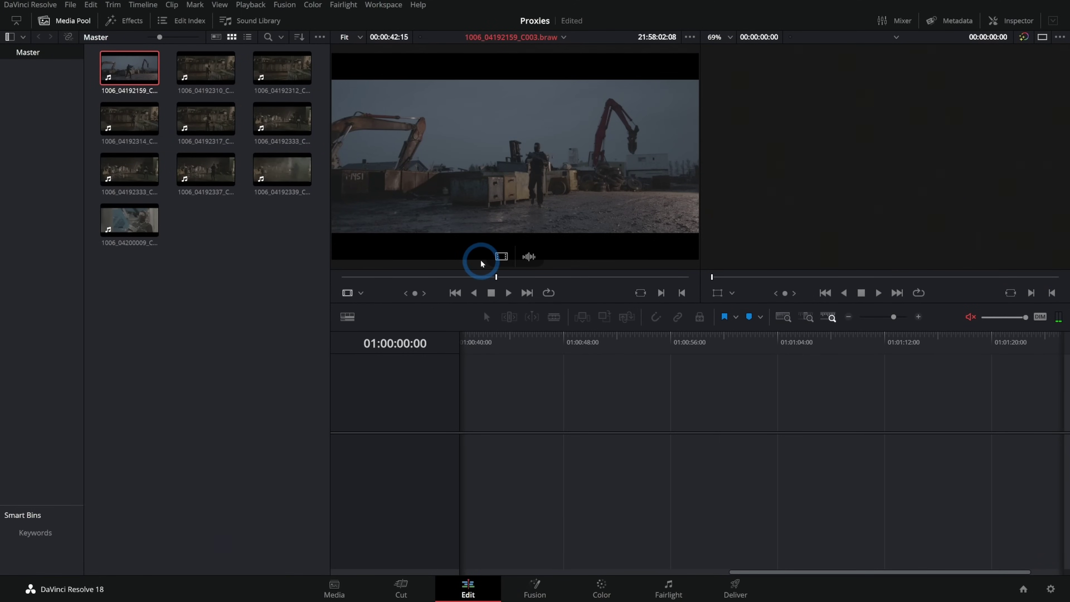
left_click(548, 276)
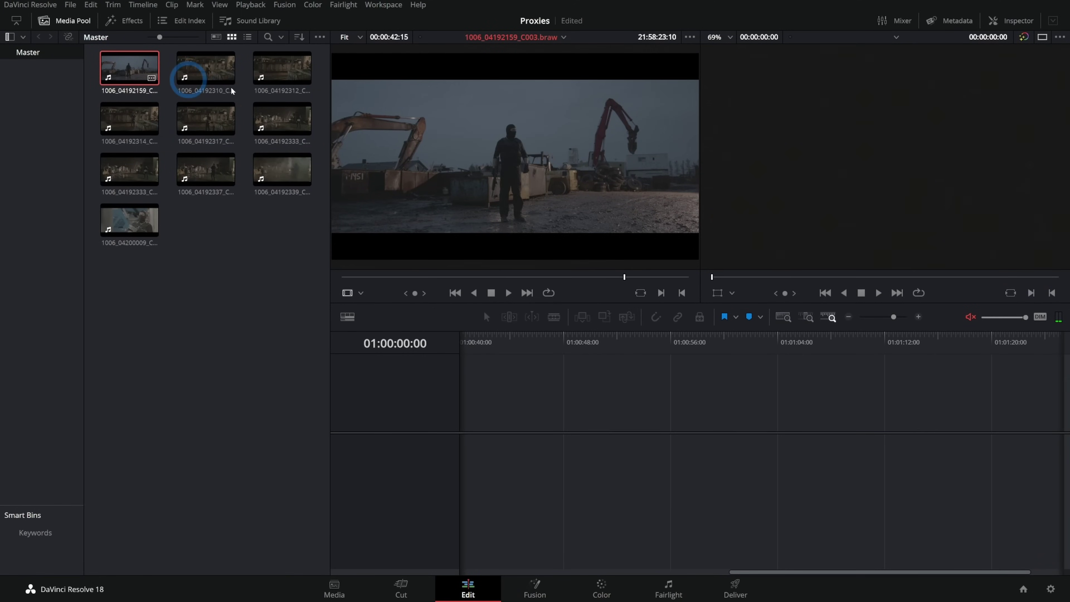
left_click(948, 28)
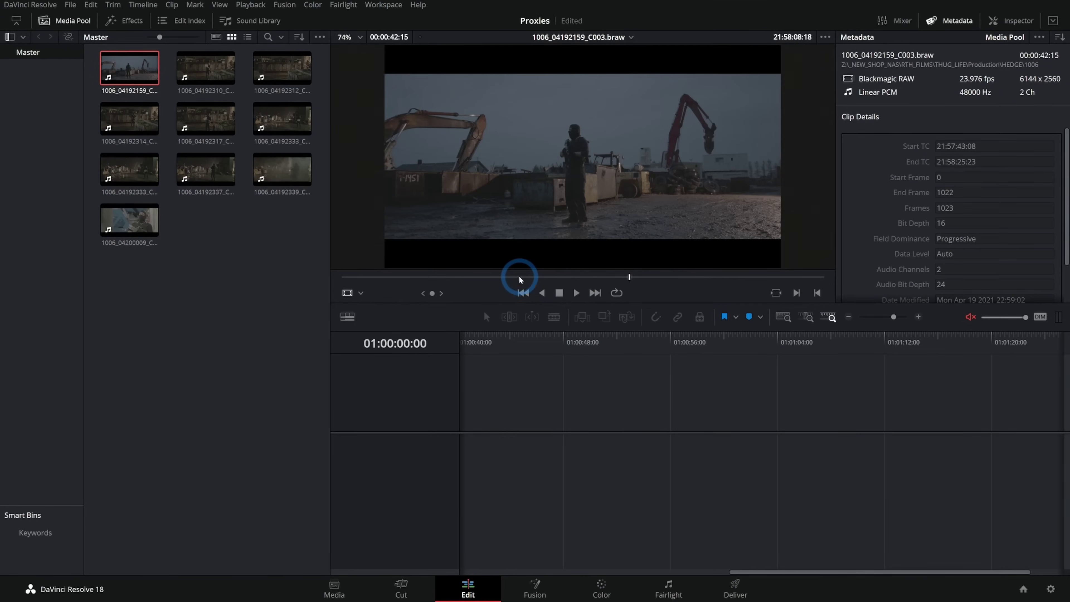
left_click_drag(520, 278, 473, 275)
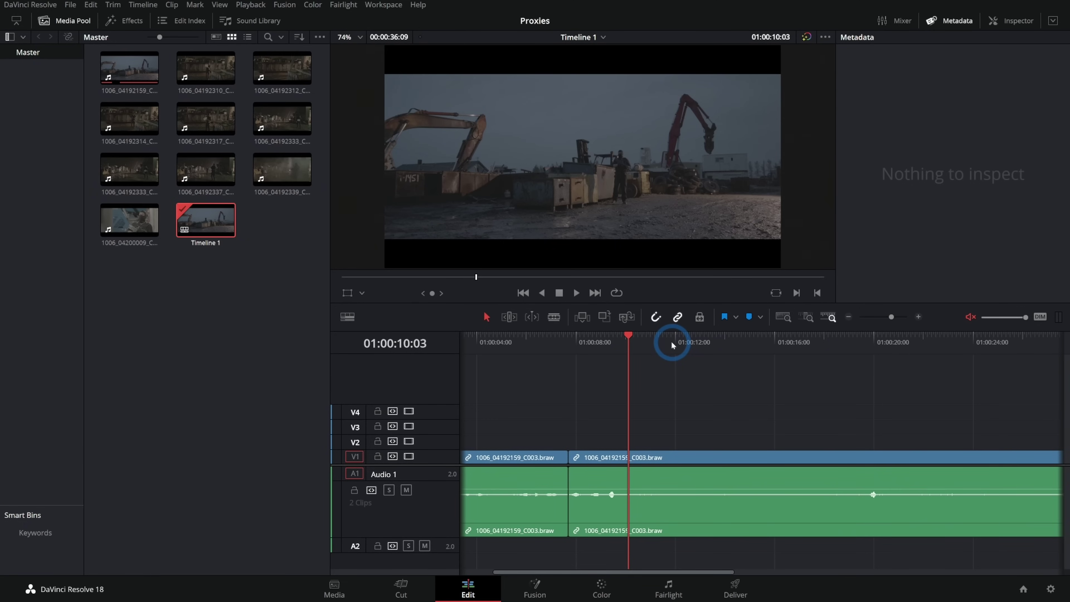
Deselect Timeline 1, load the C003.braw source clip into the viewer with Q, and scrub it
left_click(538, 248)
key("q")
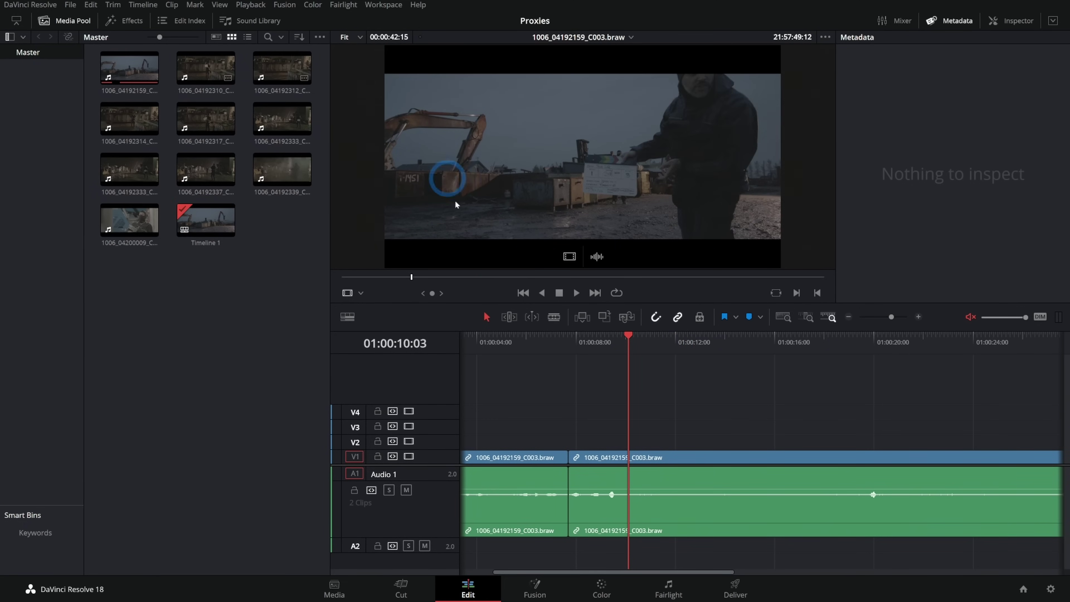
left_click_drag(444, 276, 466, 278)
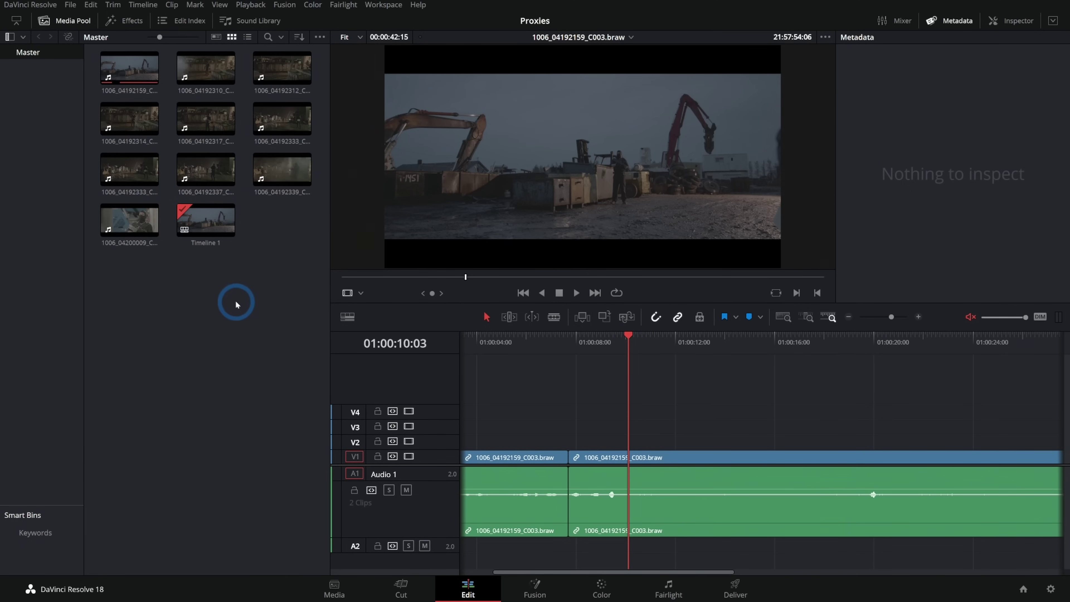
Generate proxy media for clip 1006_04200009, then select clip 1006_04192310 to preview it
left_click(128, 217)
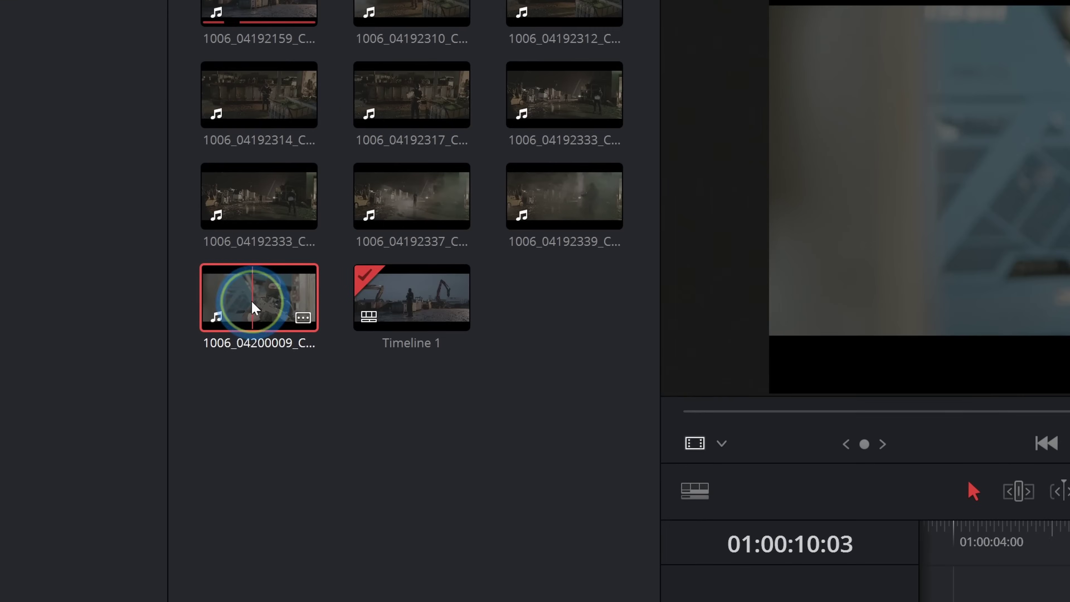
right_click(128, 225)
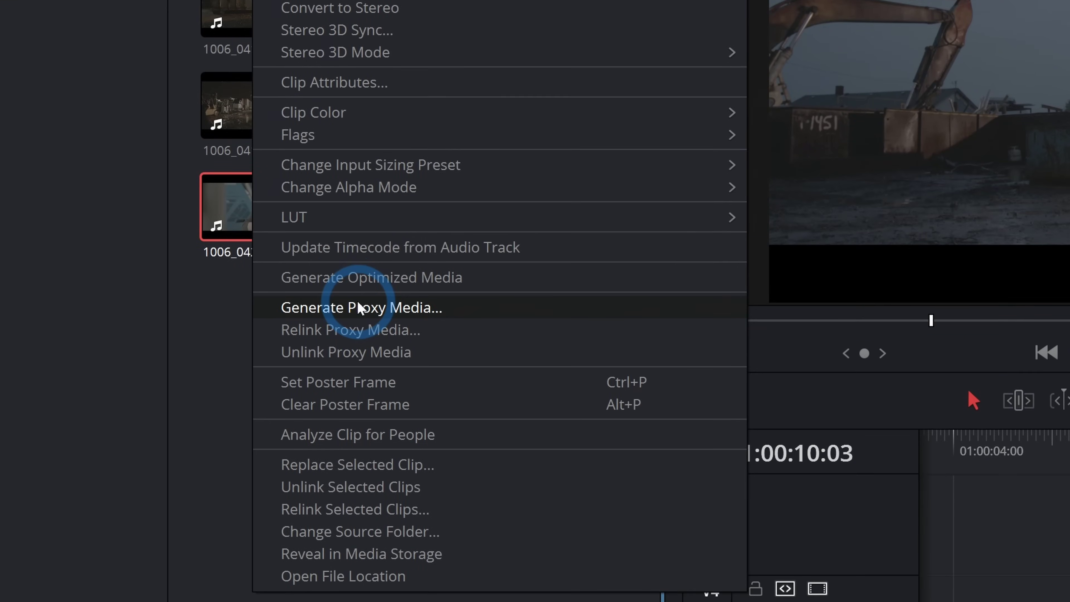
left_click(359, 308)
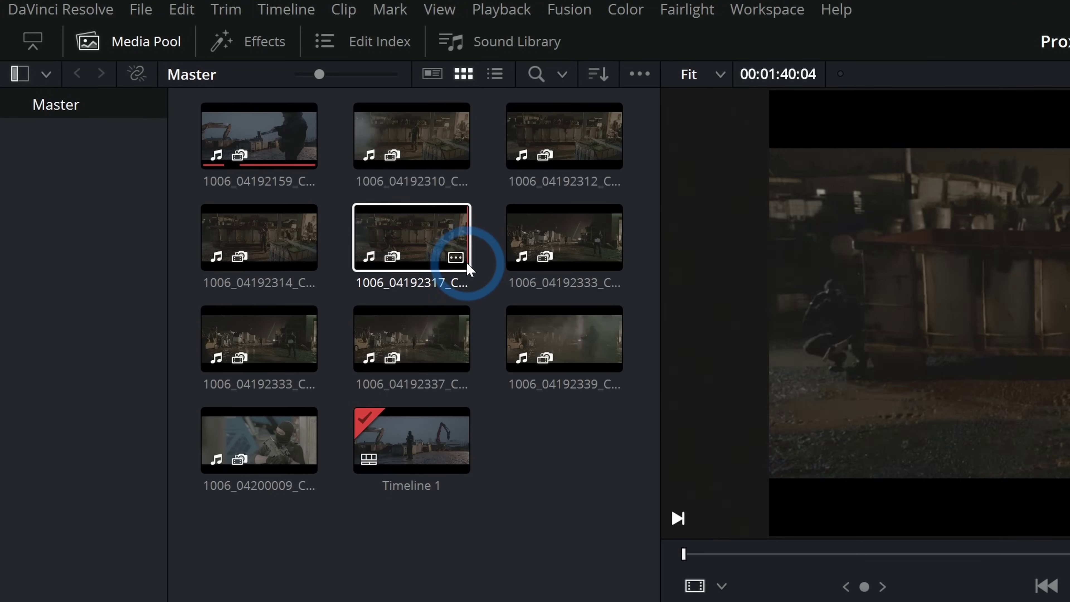
left_click(392, 162)
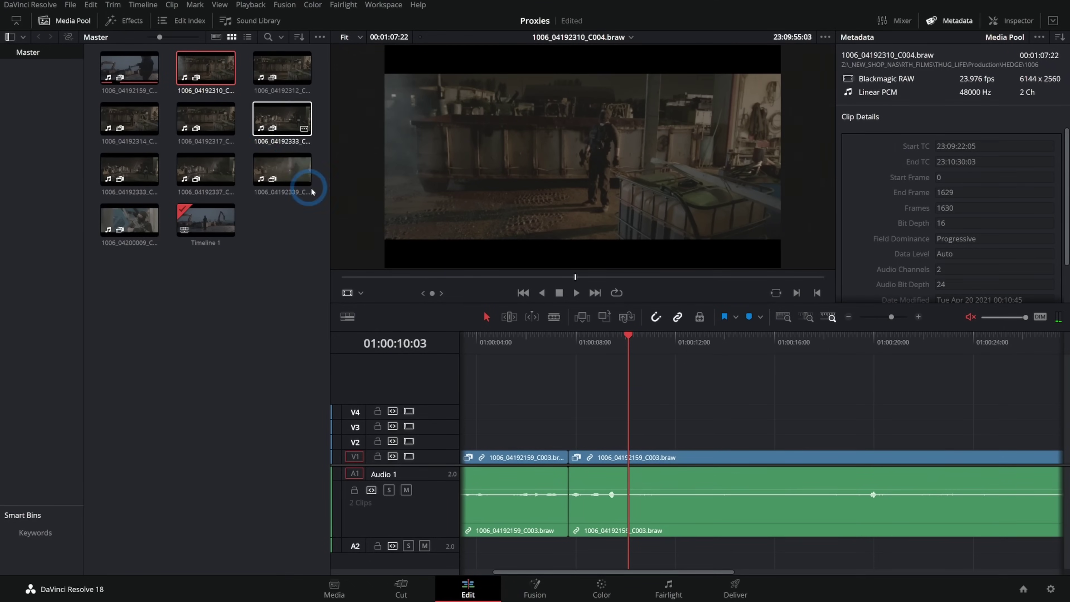
left_click_drag(670, 277, 488, 269)
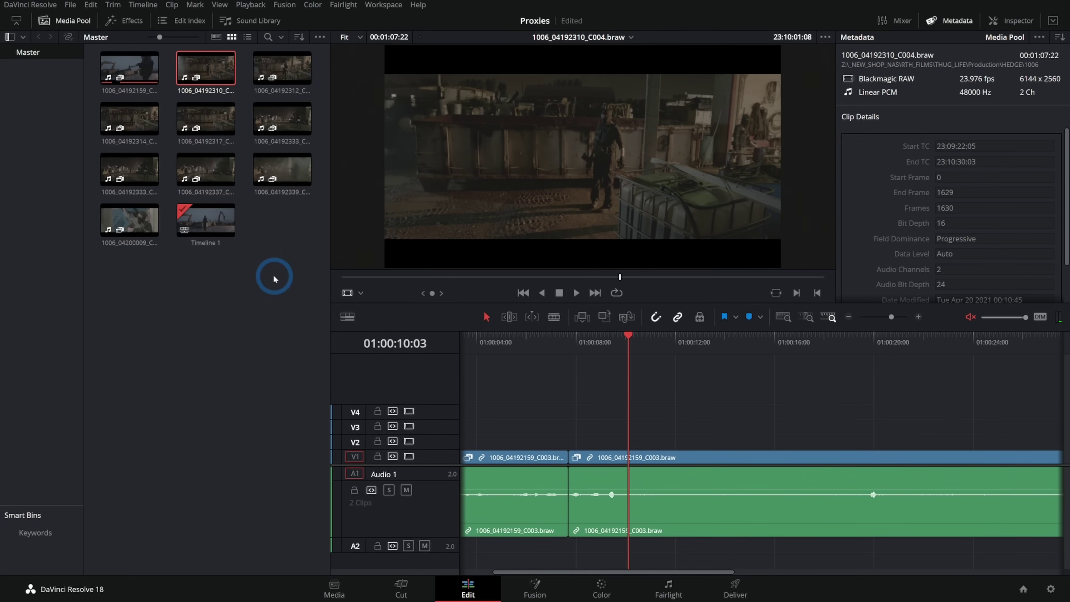
left_click(279, 287)
Select all ten BRAW clips, generate proxy media for them, then clear the selection
left_click(142, 225)
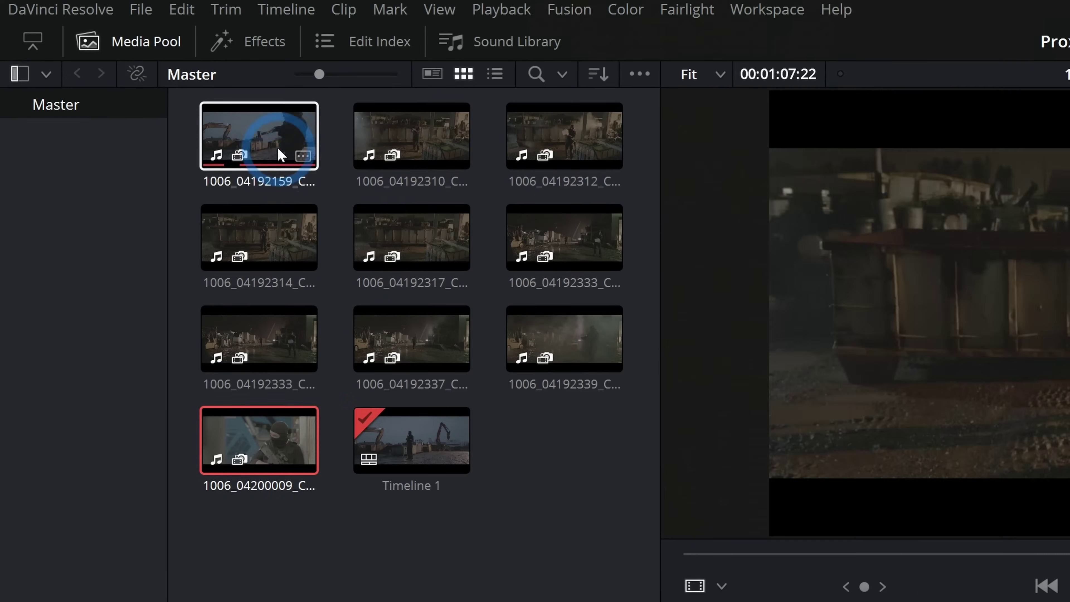
left_click(271, 30, "shift")
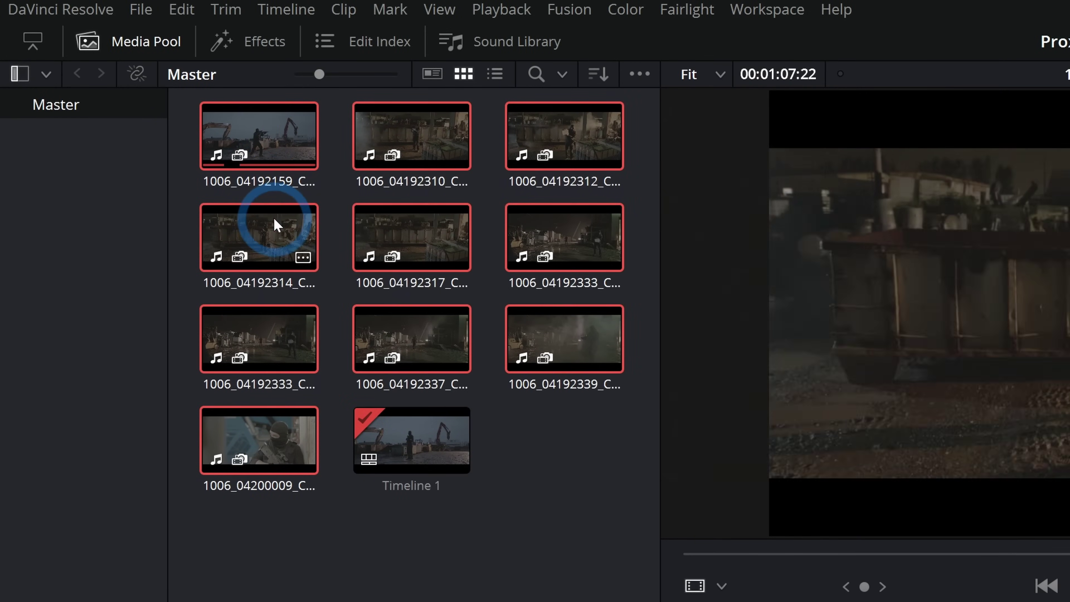
right_click(278, 228)
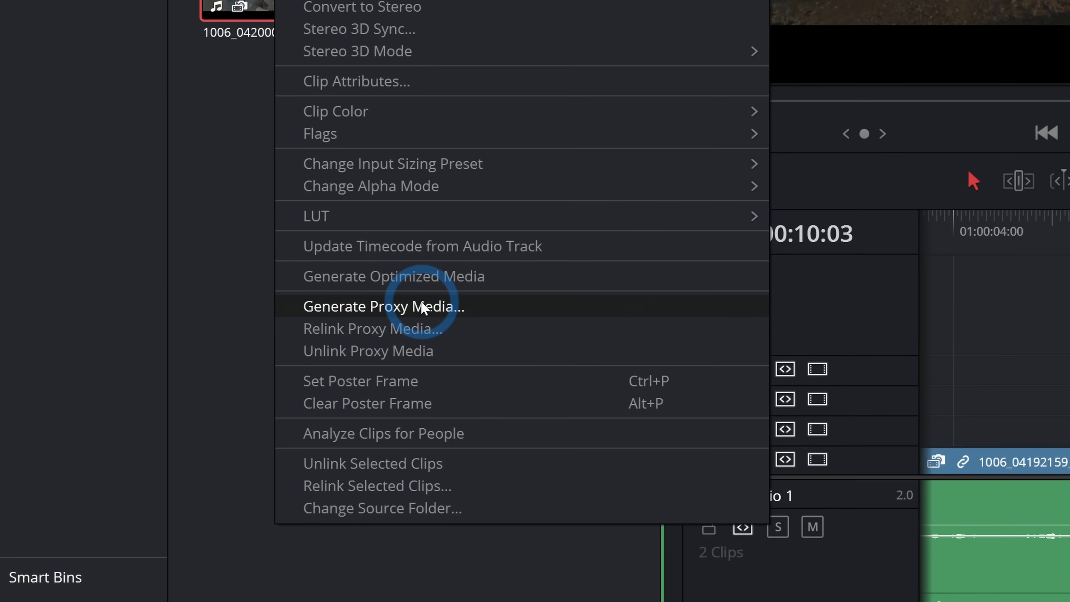
left_click(422, 307)
left_click(588, 127)
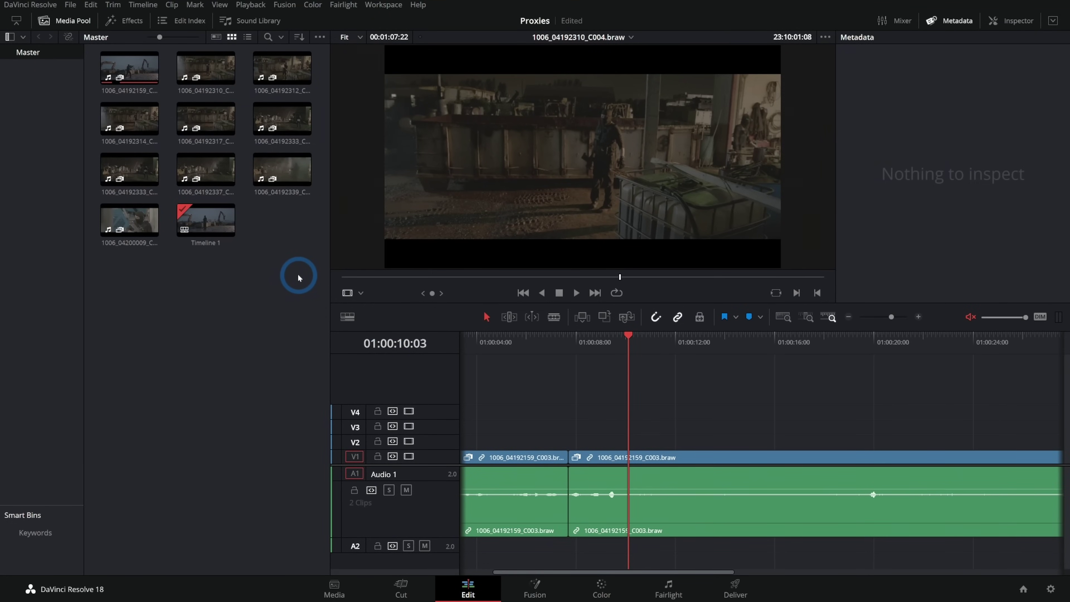
left_click(760, 334)
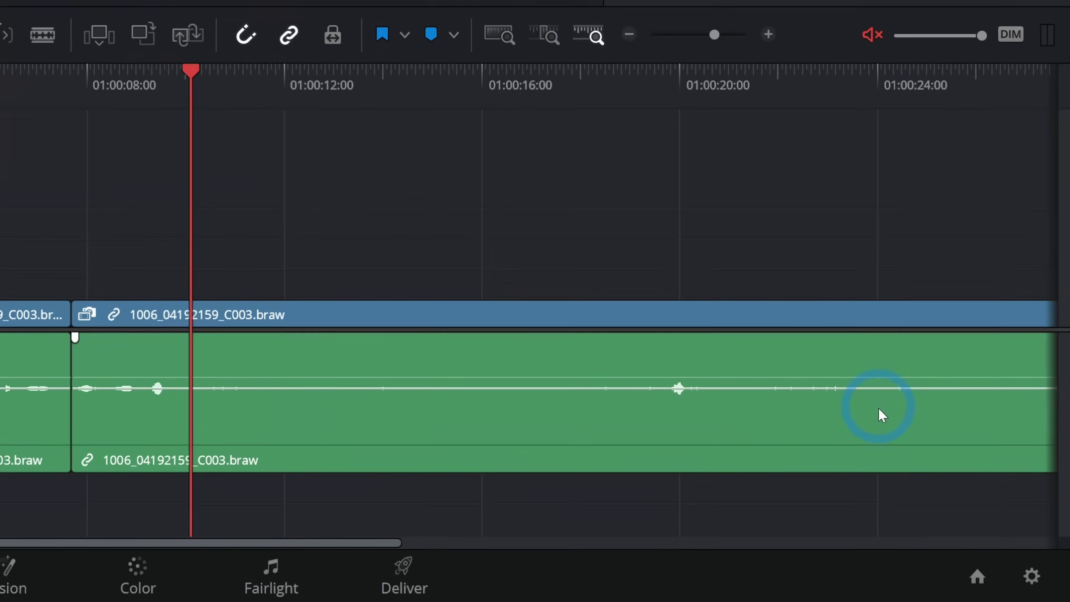
Set Master Settings proxy media resolution to Half, enable the proxy generation location, and save
left_click(1050, 589)
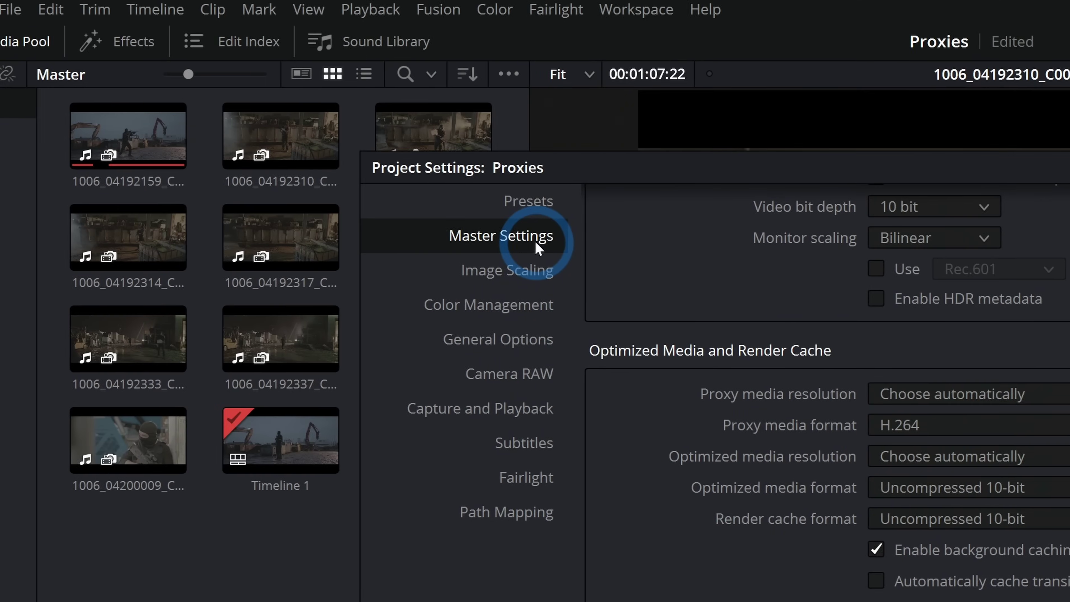
scroll(716, 321, "up", 5)
scroll(733, 337, "down", 5)
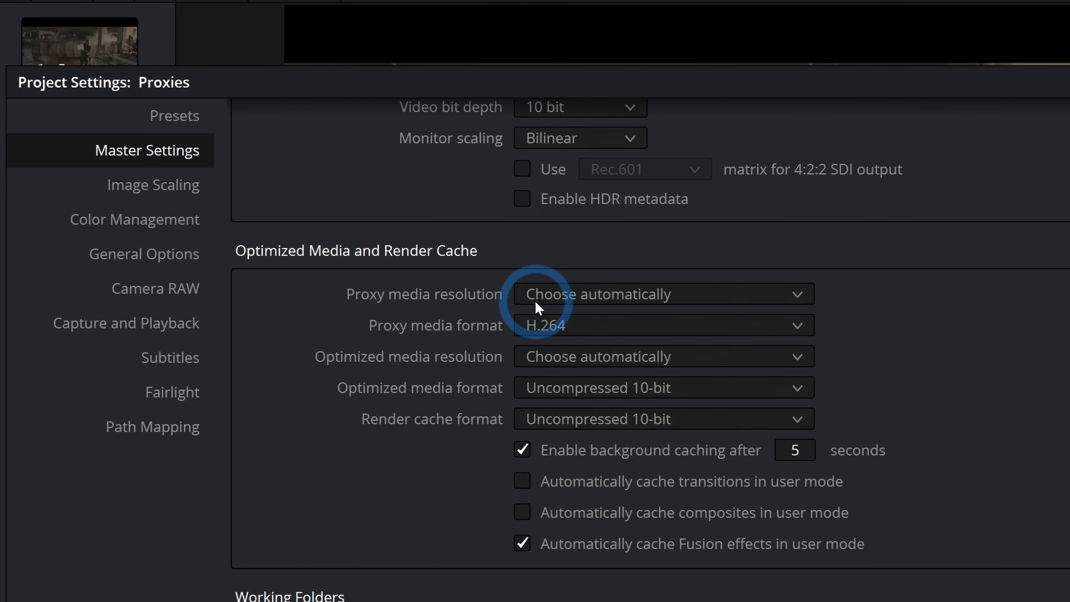
left_click(548, 287)
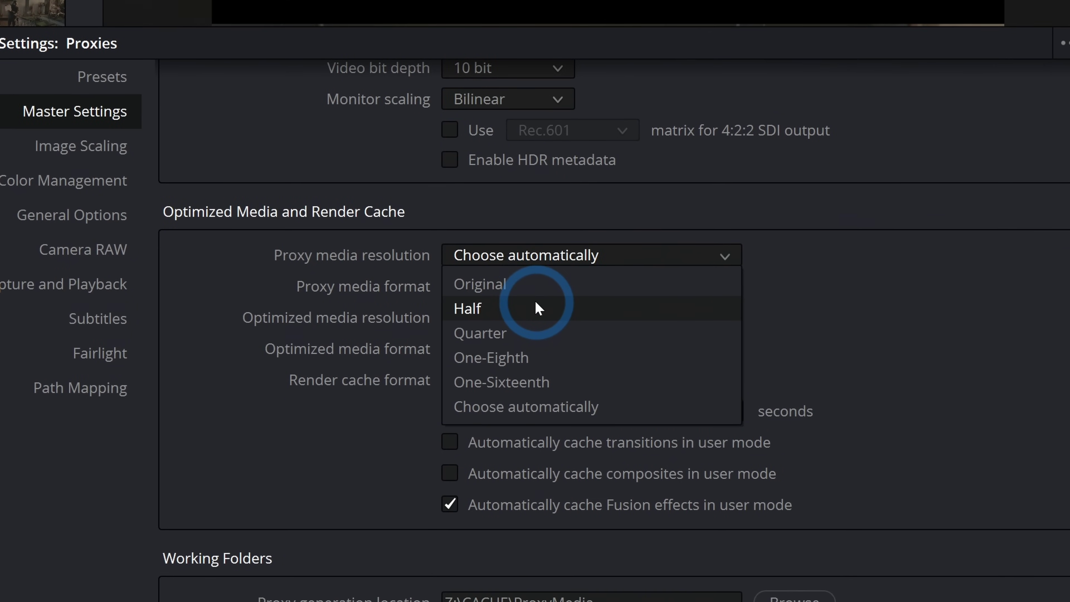
left_click(538, 325)
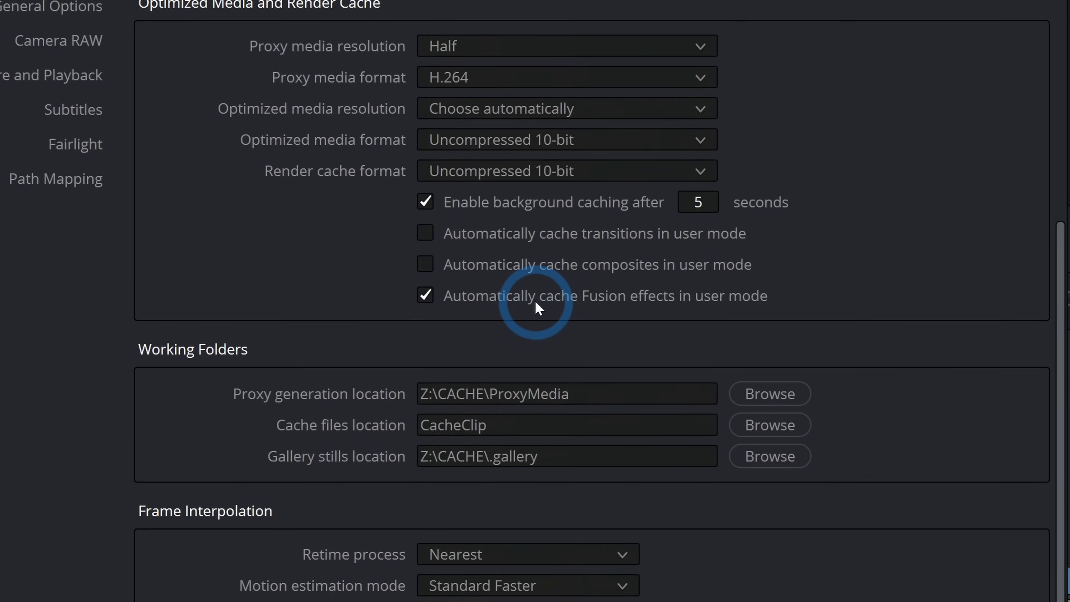
left_click(613, 301)
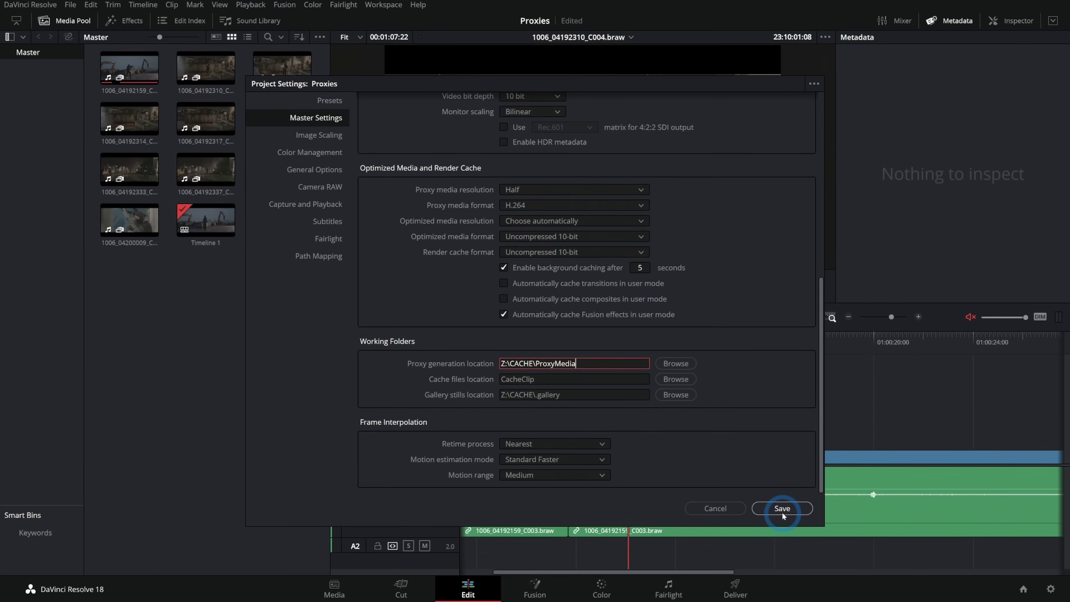
left_click(781, 512)
Review the proxy location path for clip 1006_04200009, leaving Z:\CACHE\ProxyMedia unchanged
right_click(132, 214)
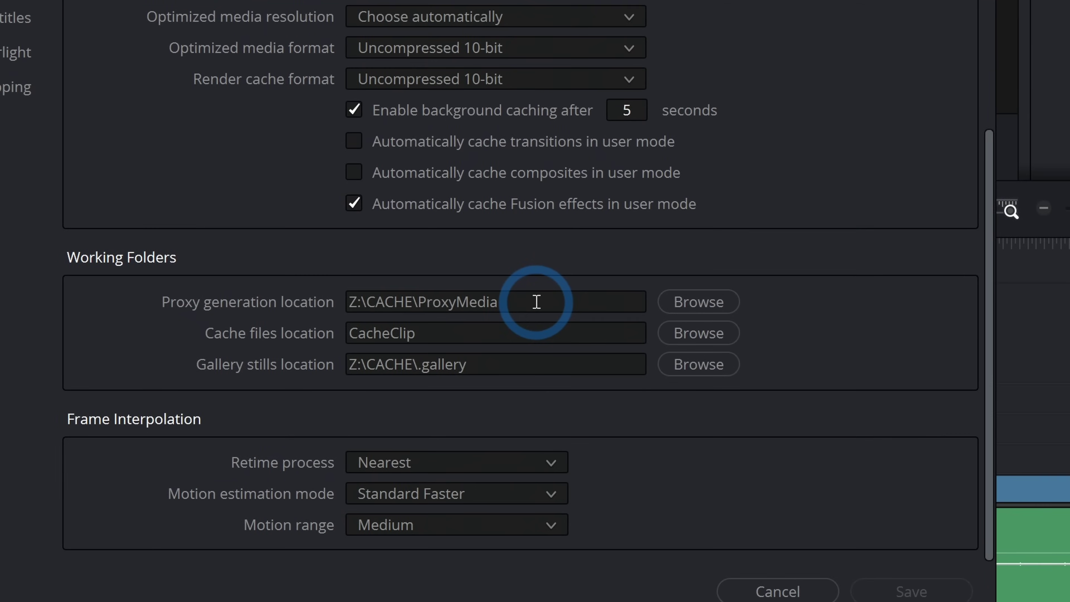
triple_click(536, 301)
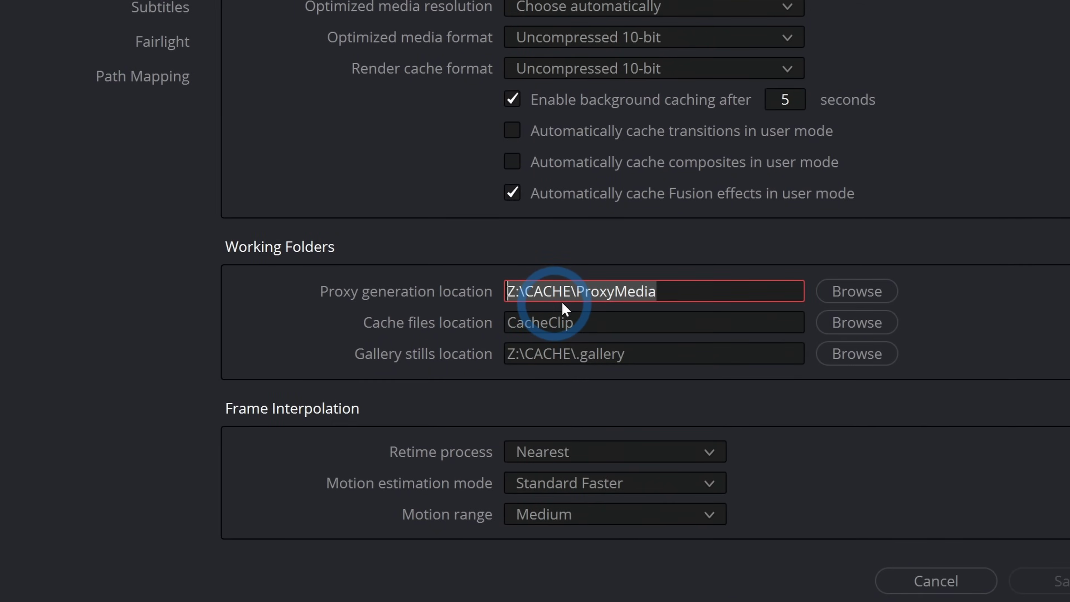
left_click(600, 245)
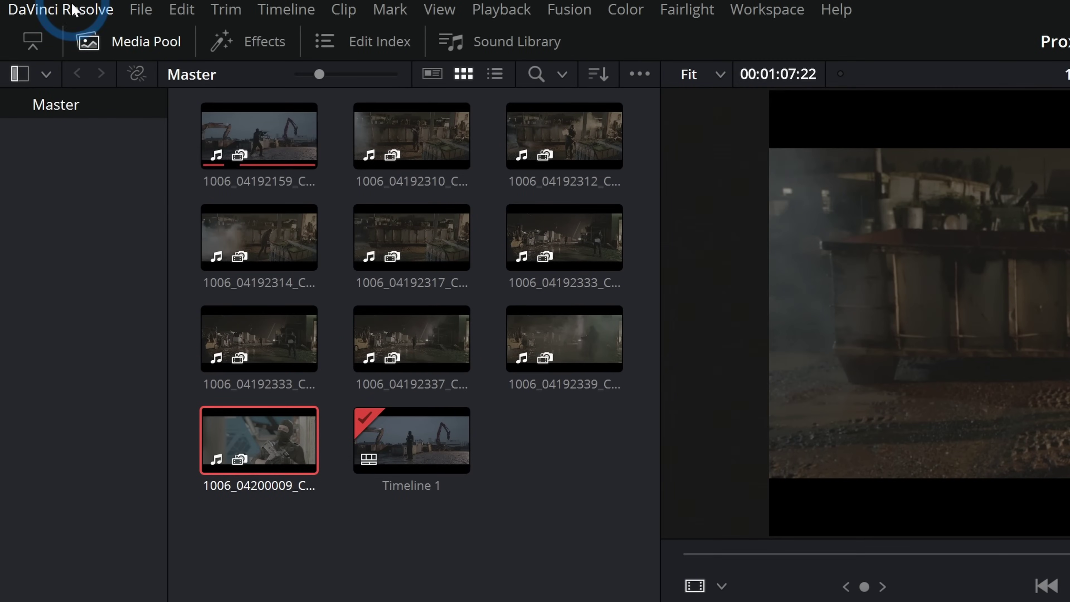
In Preferences > Media Storage, keep proxies in subfolders beside media files, save, then load clip 1006_04200009
left_click(72, 8)
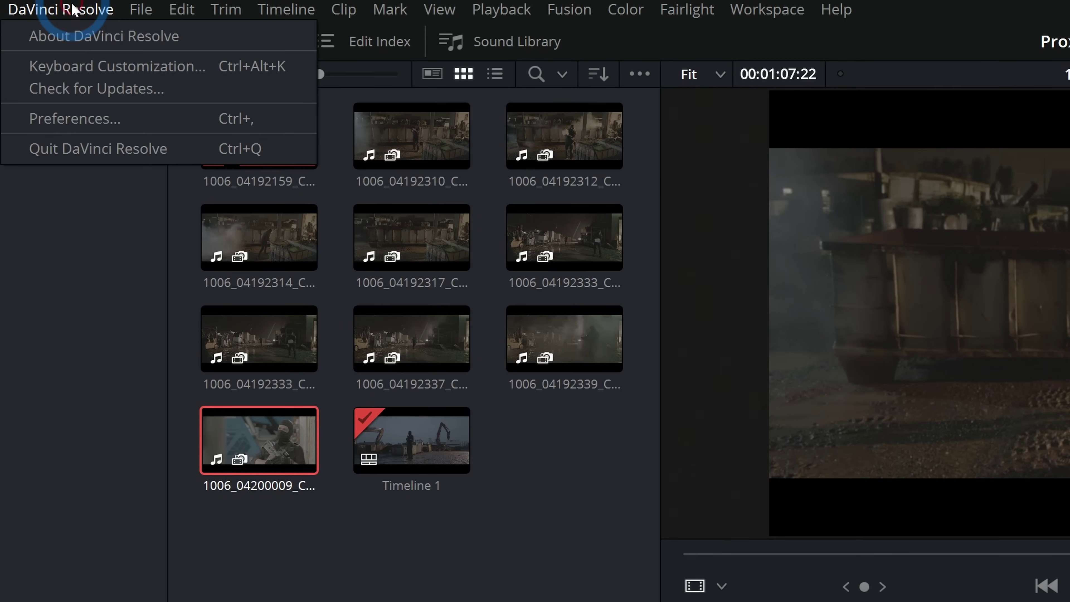
left_click(89, 116)
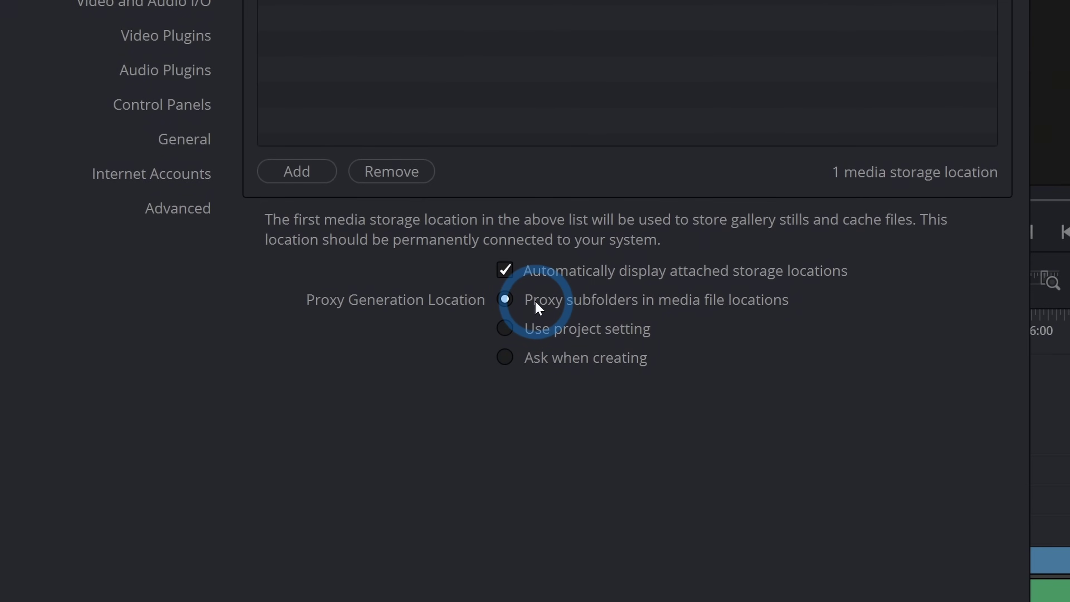
left_click(530, 336)
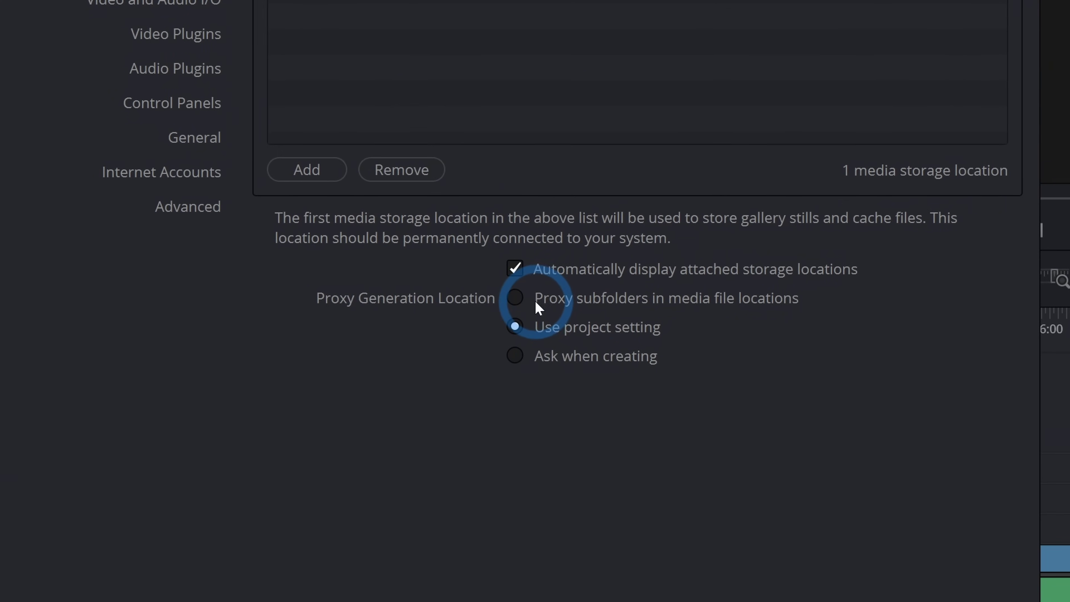
left_click(526, 299)
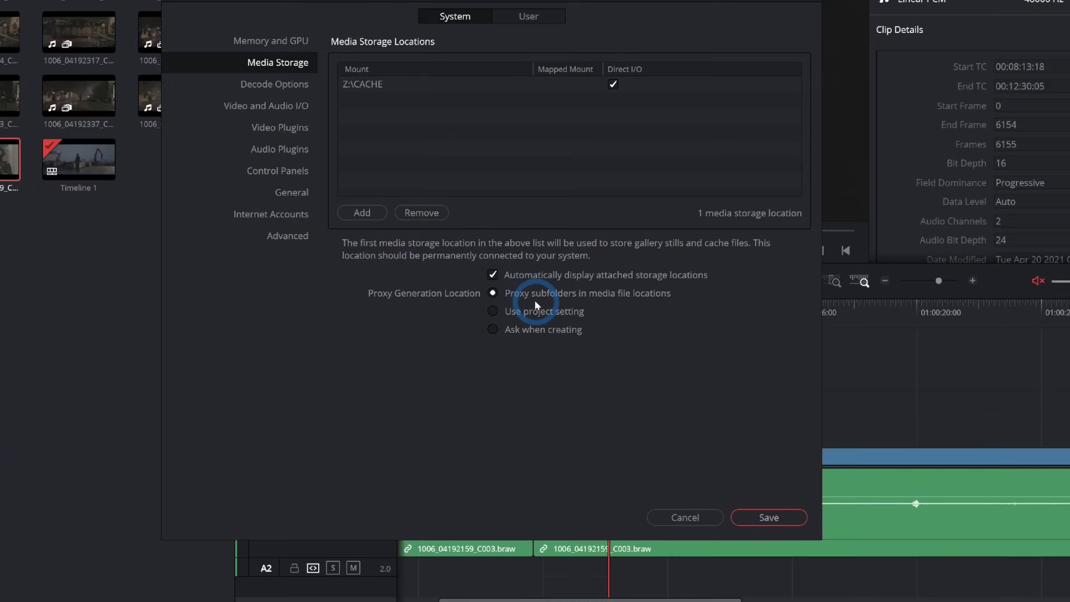
left_click(756, 506)
left_click(637, 384)
left_click(144, 214)
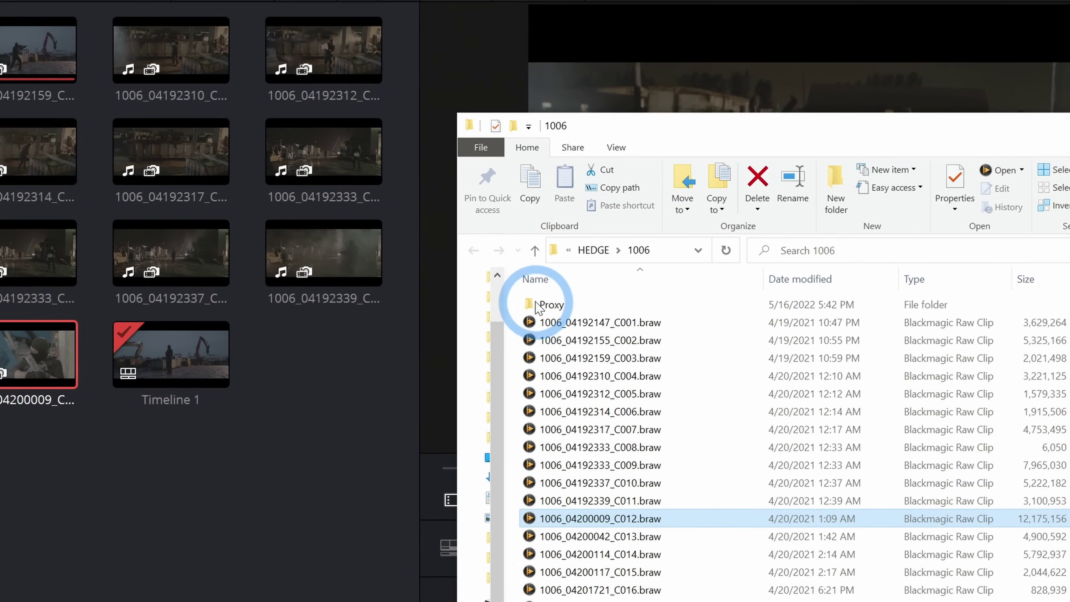
Browse the Proxy folder, then return to 1006 and select the C005 and C008 BRAW files
double_click(396, 195)
scroll(537, 307, "down", 2)
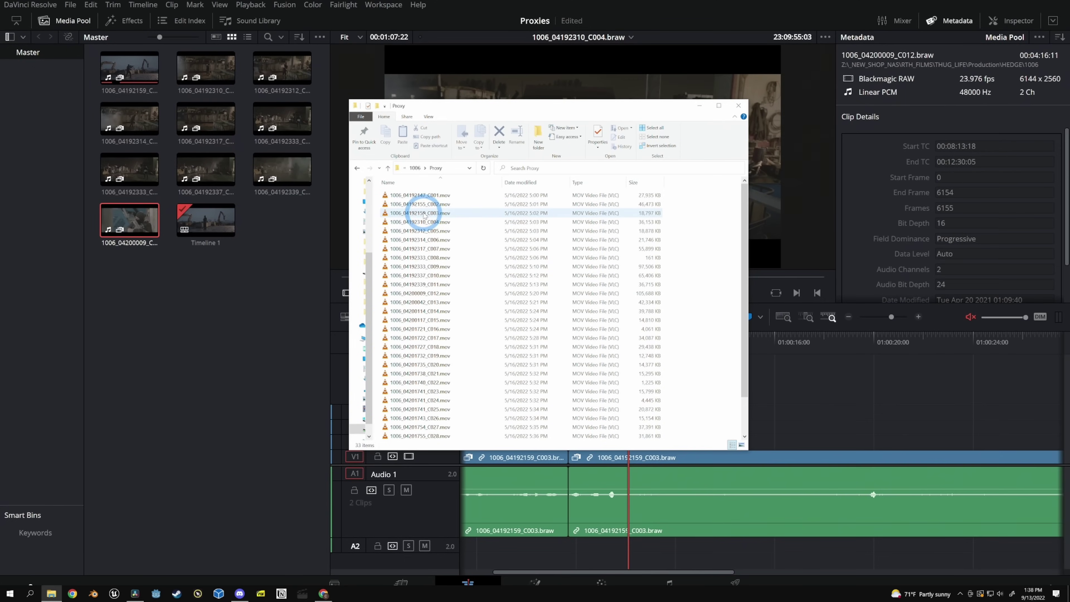
left_click(416, 167)
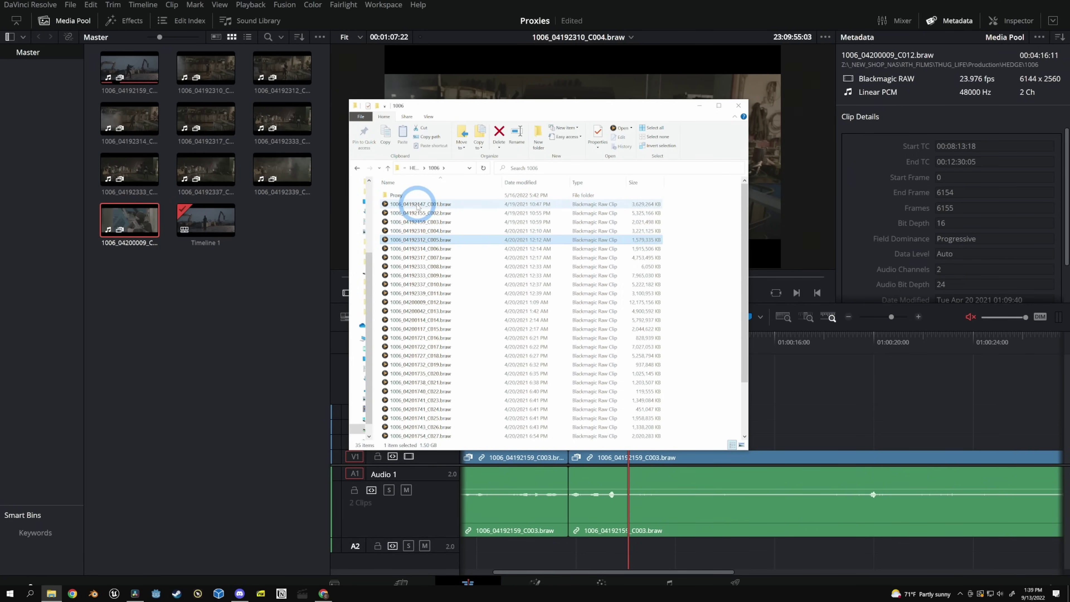
left_click(442, 240)
left_click(427, 267)
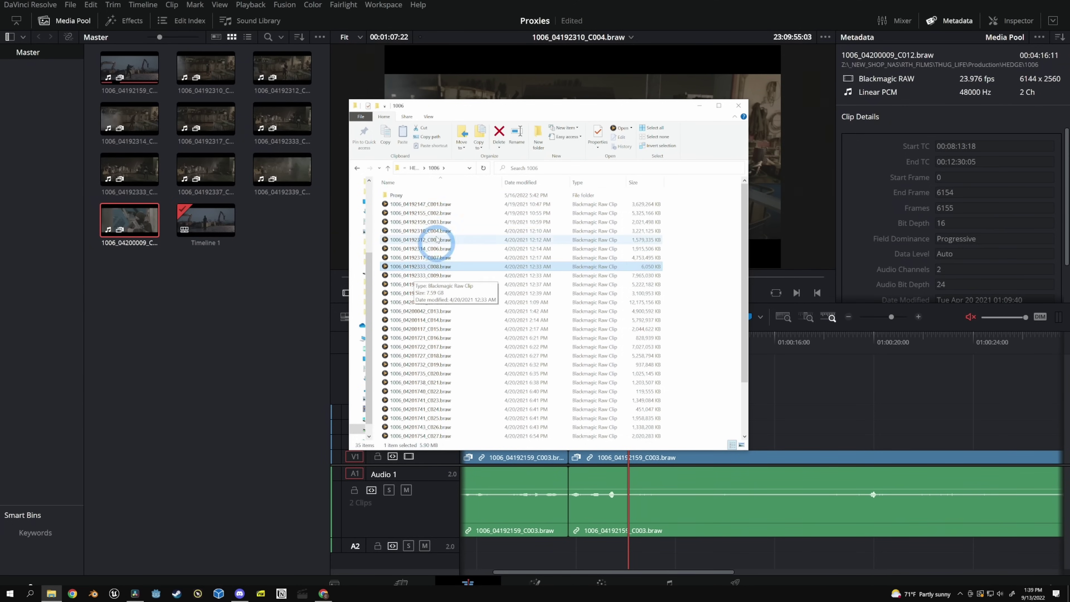
Check the size of the 1006_04192333_C008.mov proxy, close Explorer, and load clip 1006_04200009_C012
double_click(424, 196)
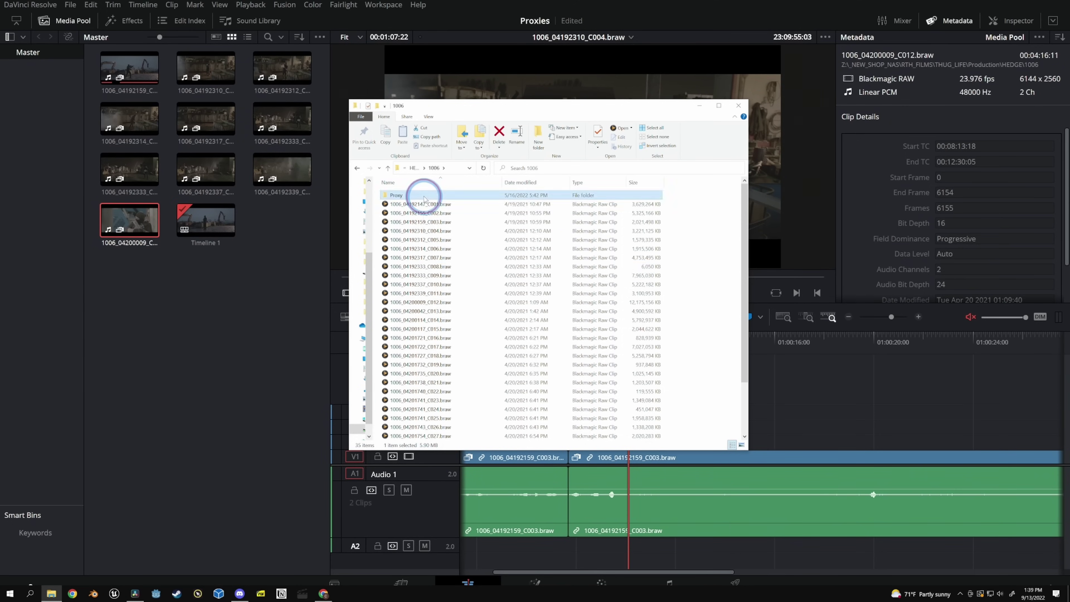
left_click(449, 259)
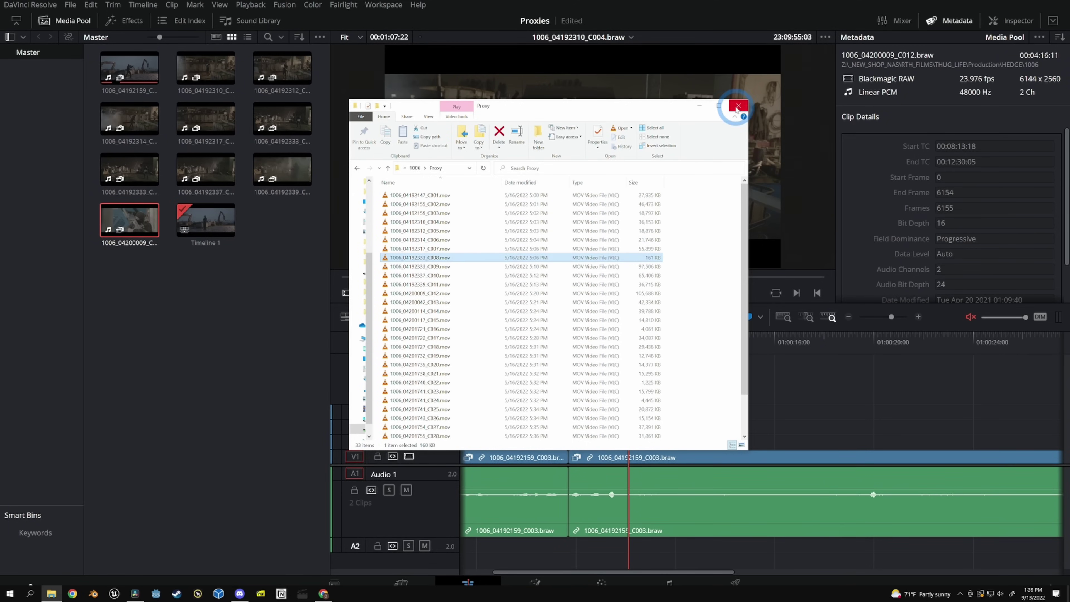
left_click(738, 105)
left_click(135, 222)
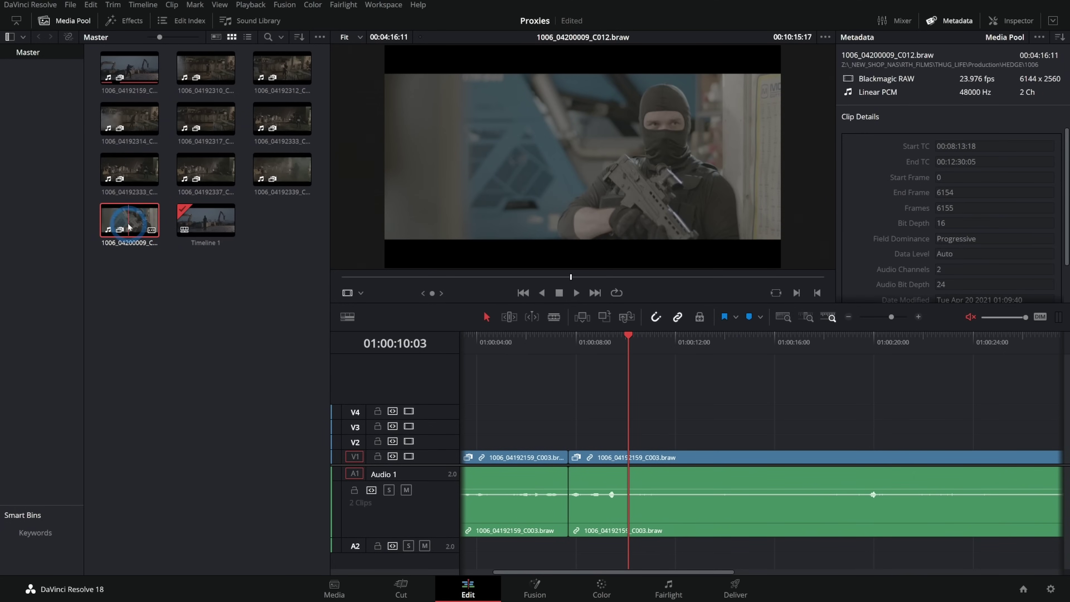
left_click(238, 332)
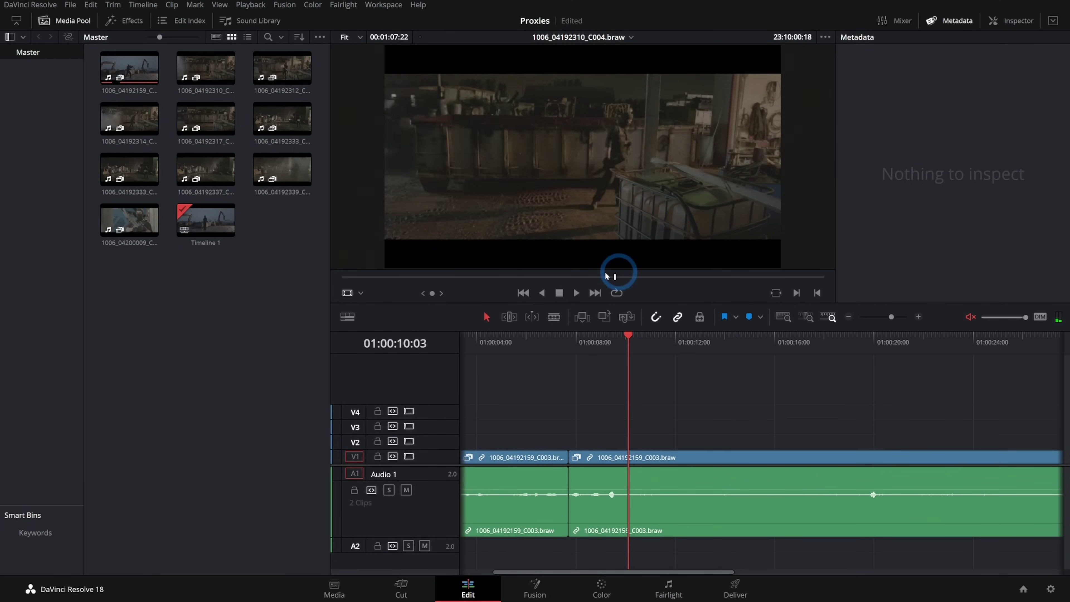
left_click(585, 276)
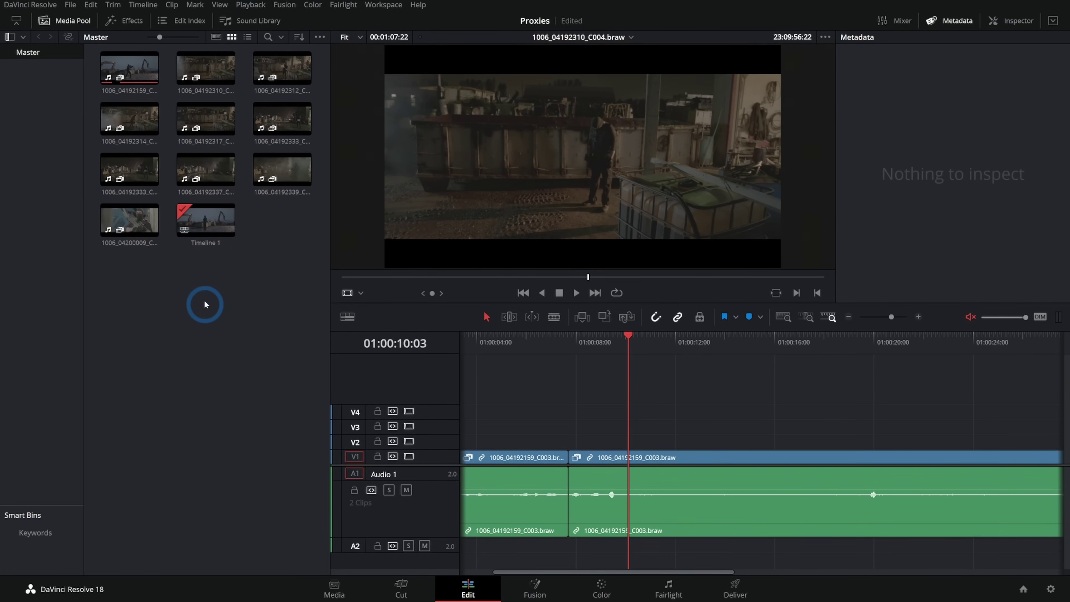
left_click(127, 219)
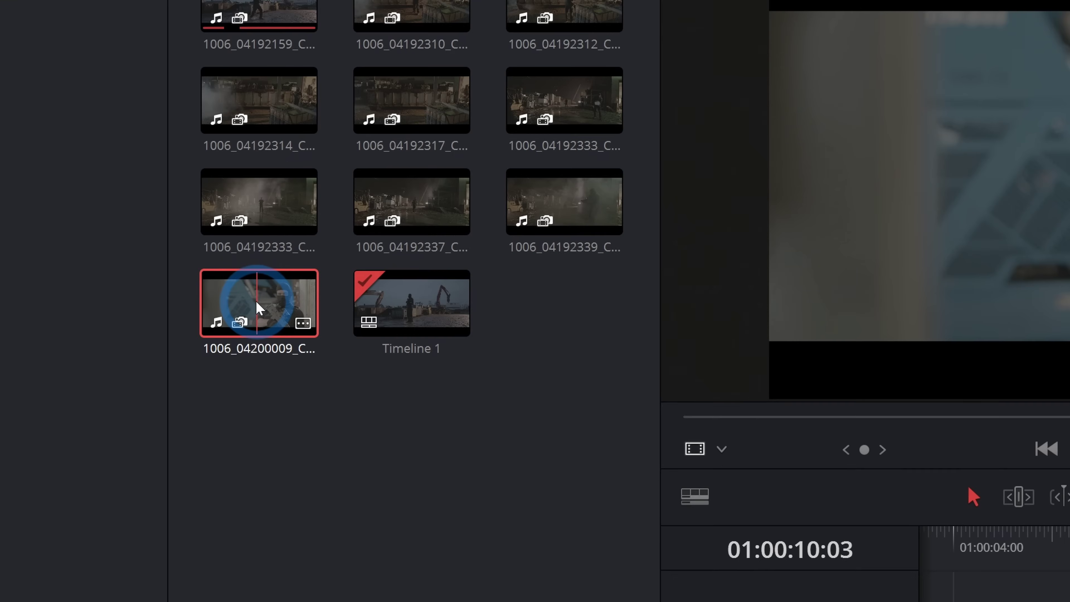
right_click(128, 218)
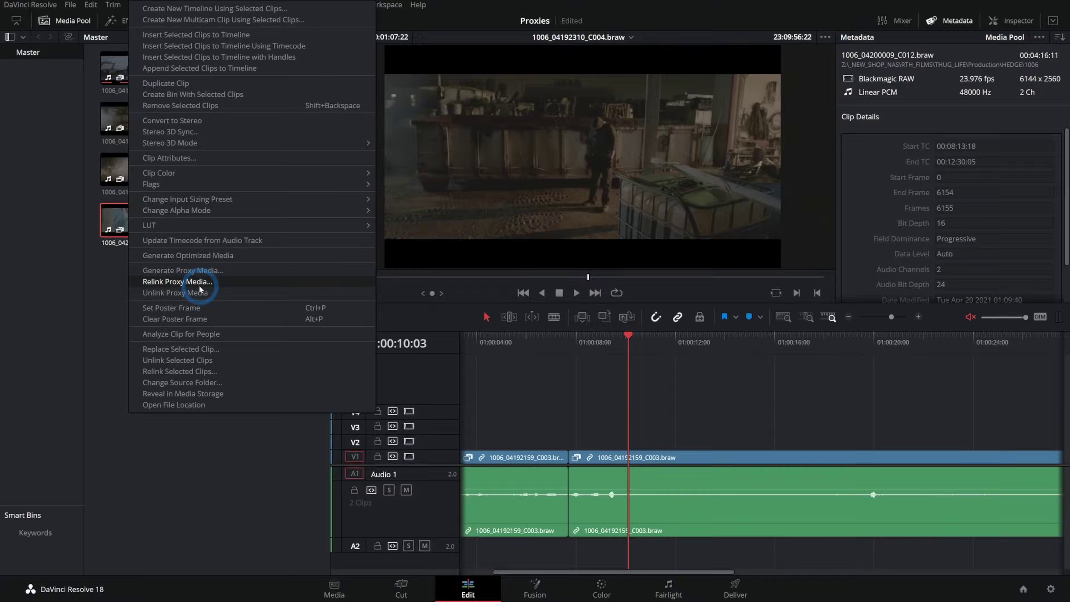
left_click(107, 268)
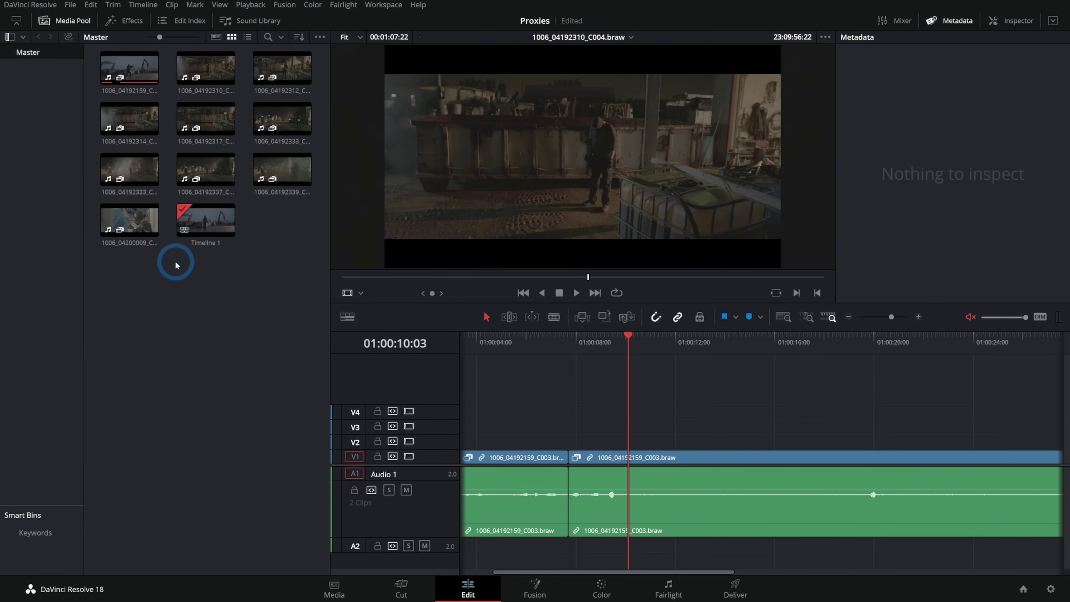
Launch Blackmagic Proxy Generator via Windows search 'pr' and confirm the watch folder shows Completed
key("super")
type("pr")
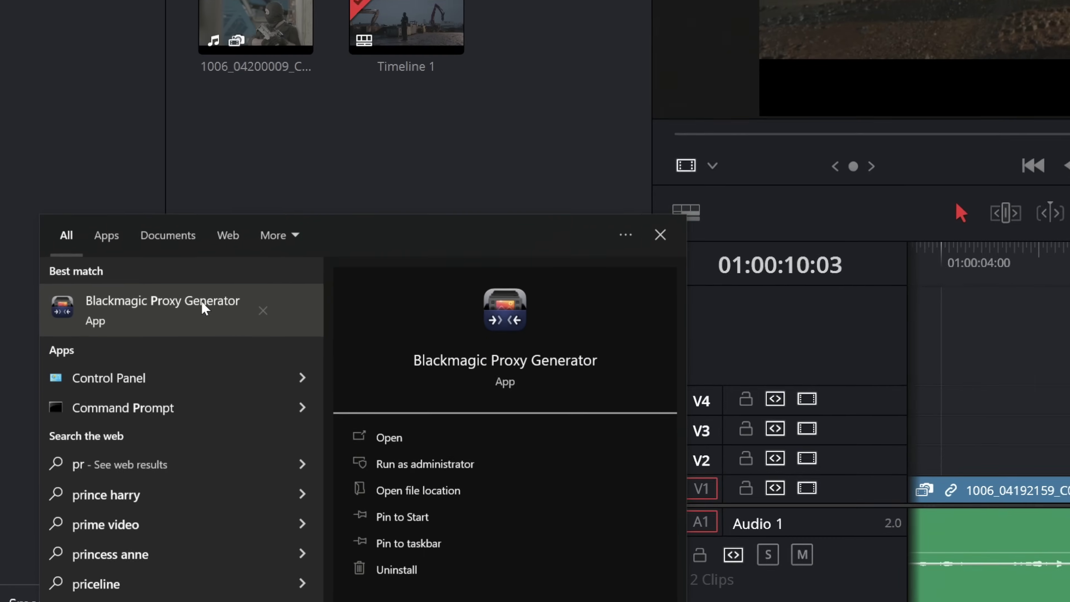
left_click(165, 300)
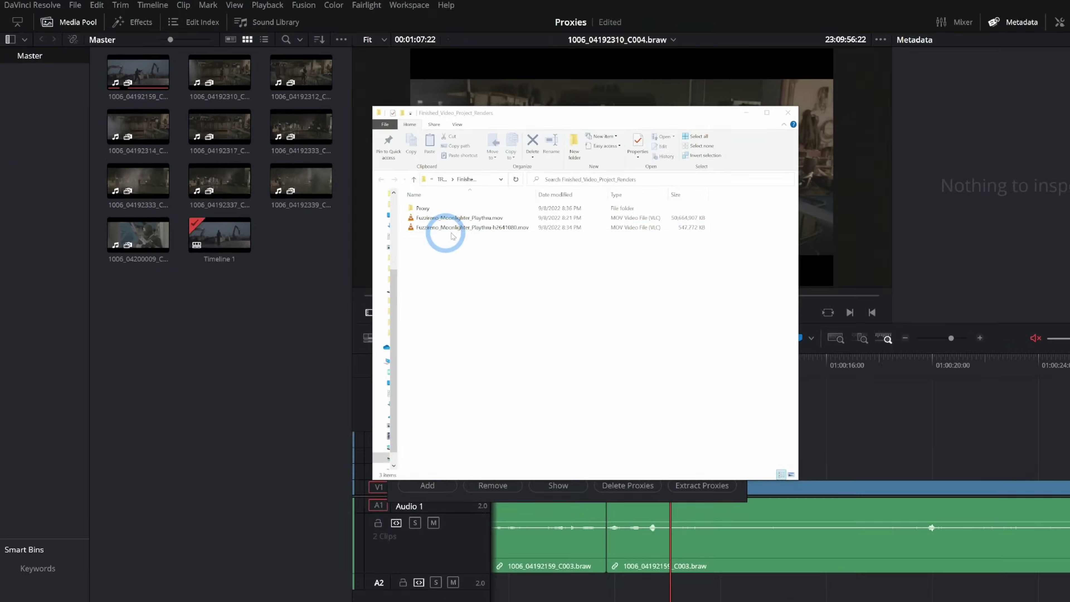
left_click(270, 588)
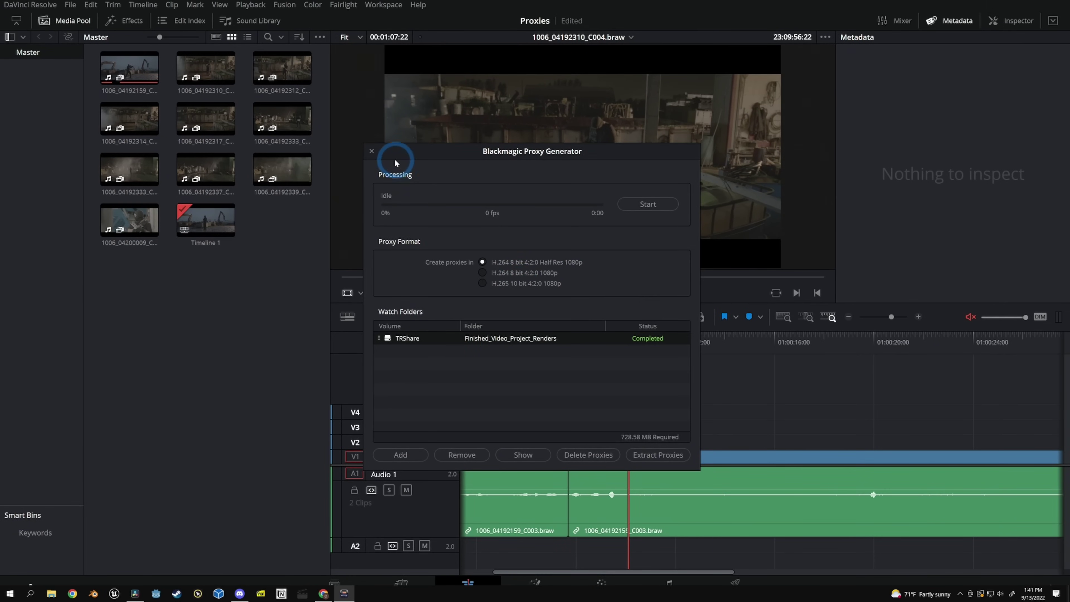
Close the Proxy Generator, preview clip 1006_04192339, and switch to the Deliver page
left_click(371, 150)
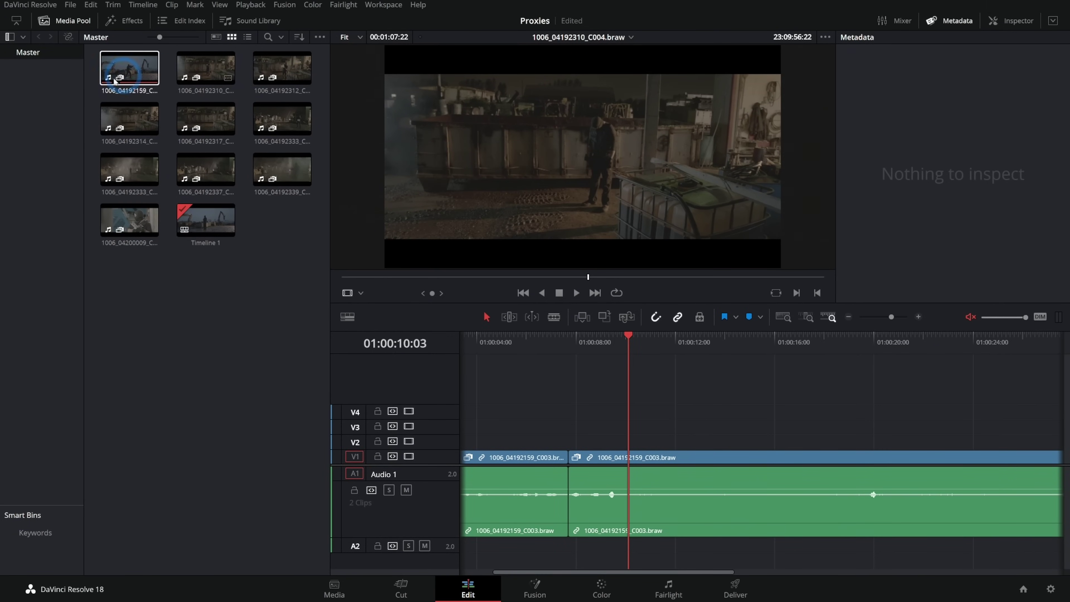
left_click(200, 316)
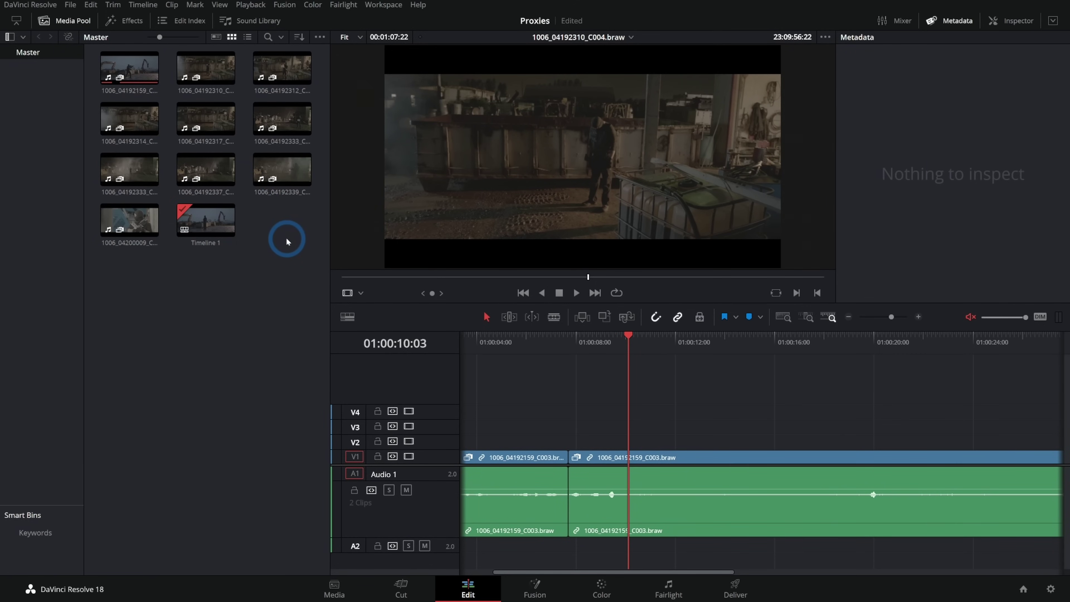
left_click(272, 171)
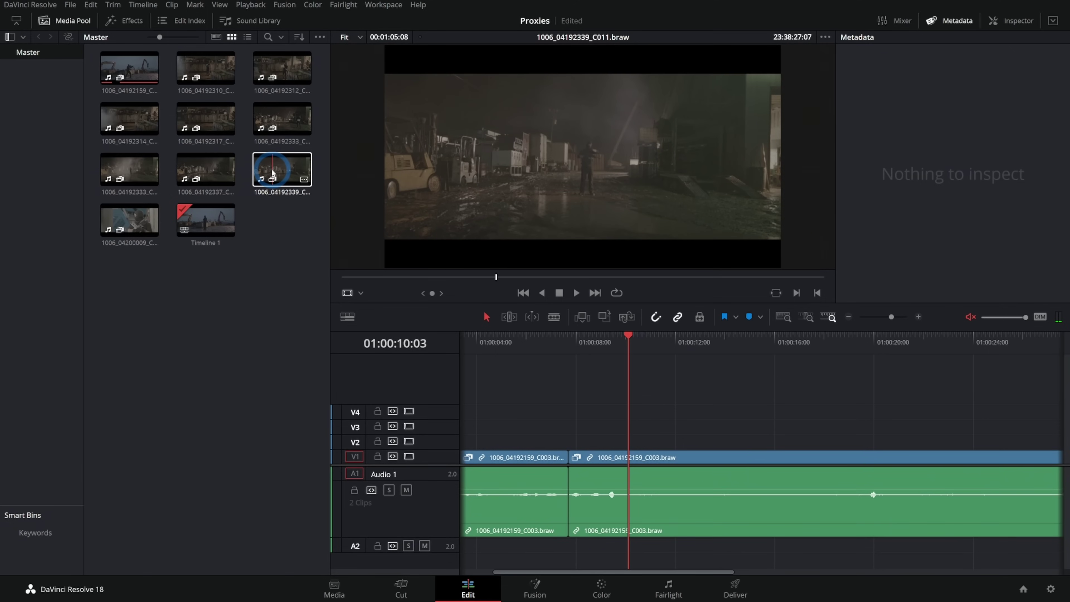
left_click(287, 220)
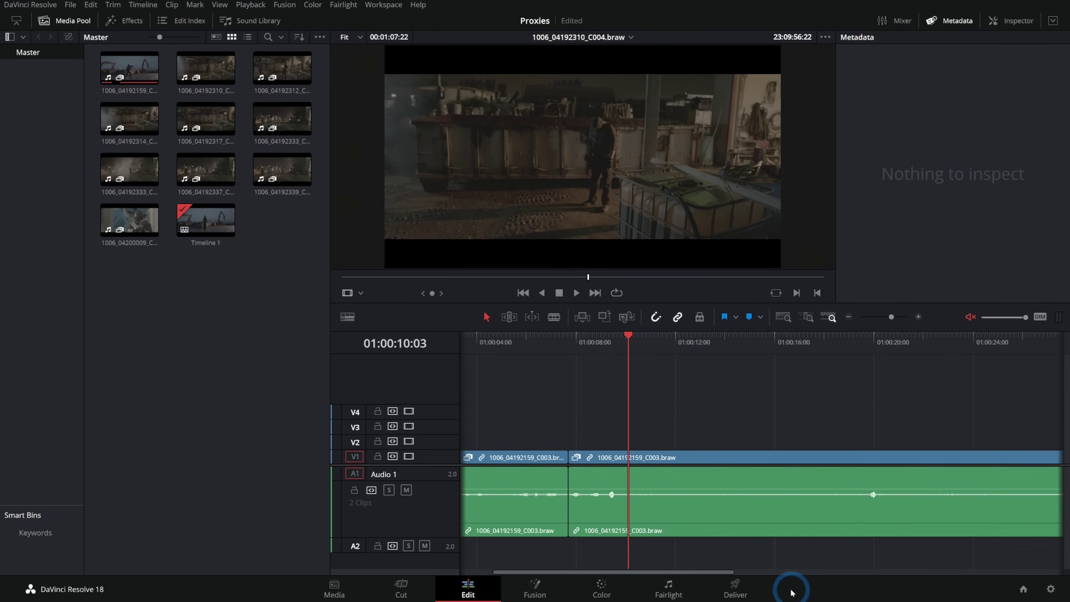
left_click(737, 588)
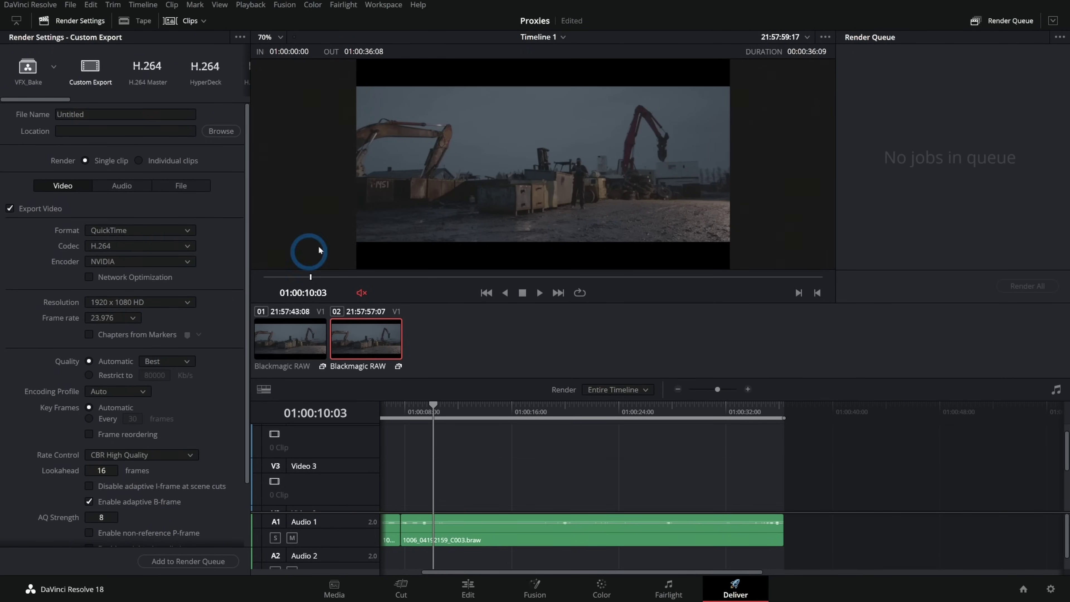
scroll(214, 288, "down", 4)
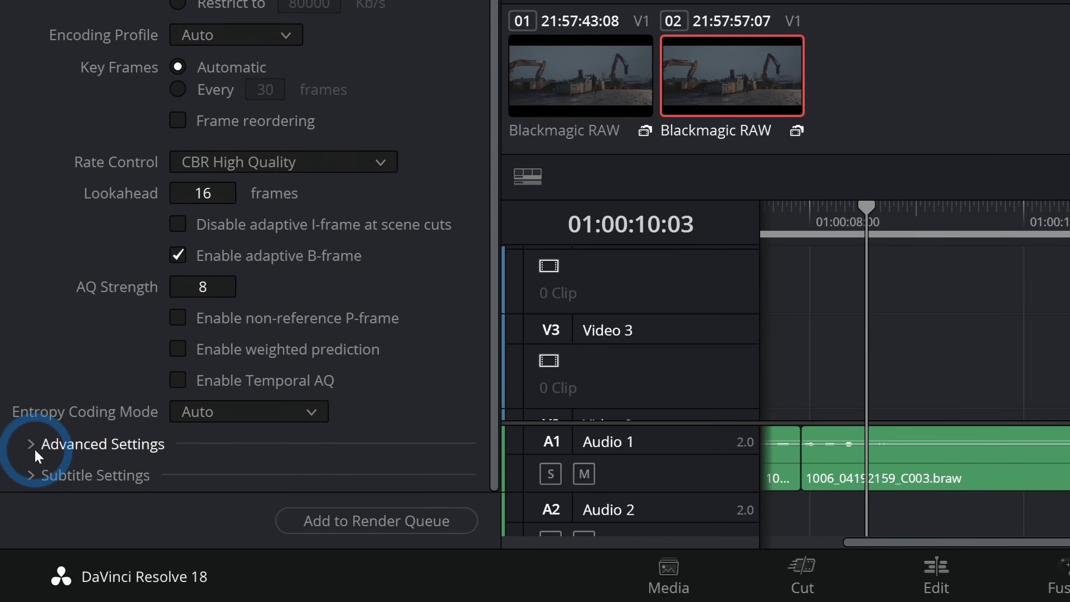
left_click(15, 522)
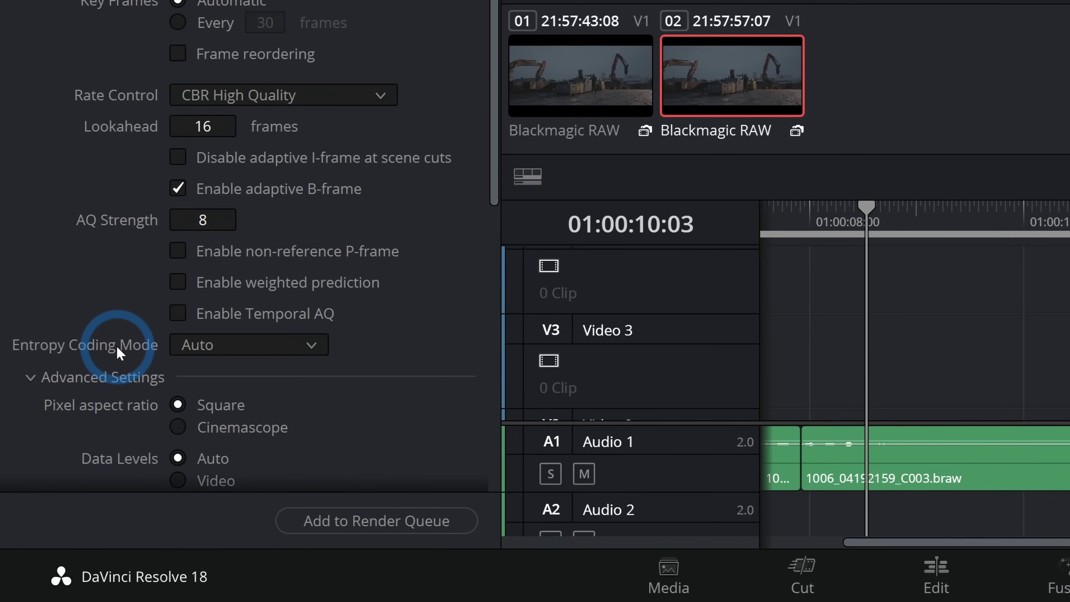
scroll(117, 341, "down", 10)
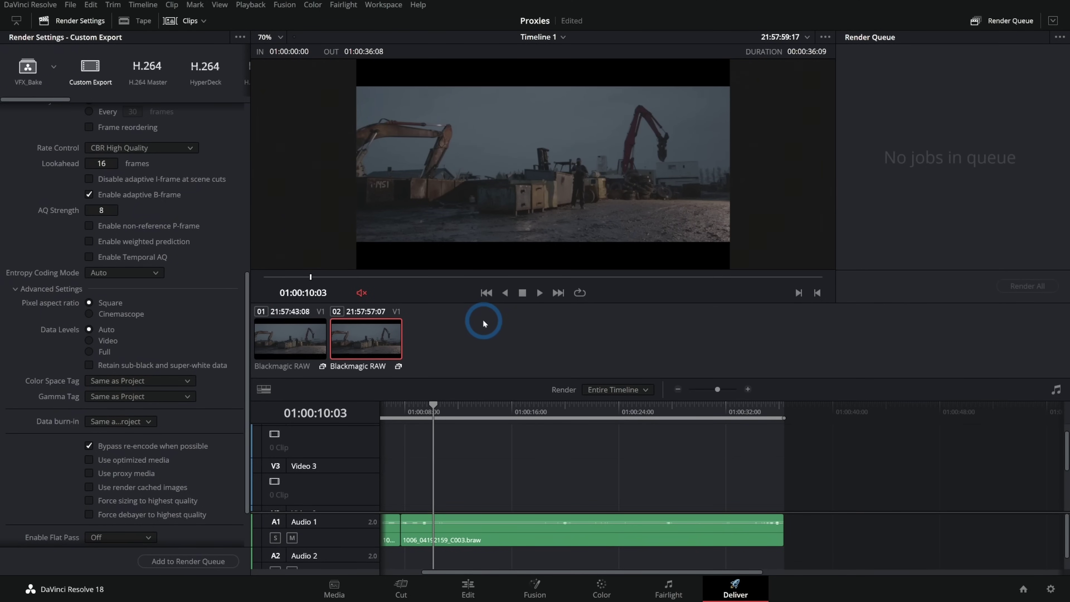
left_click(468, 587)
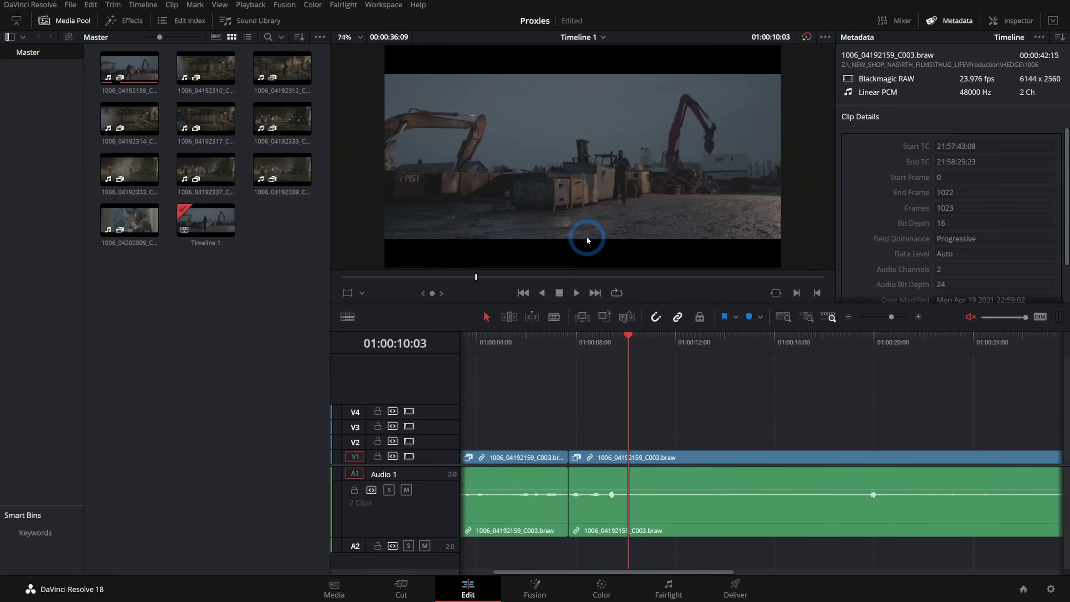
Disable All Proxies and preview camera-original clips 1006_04192310_C004 and 1006_04192314_C006
left_click(290, 296)
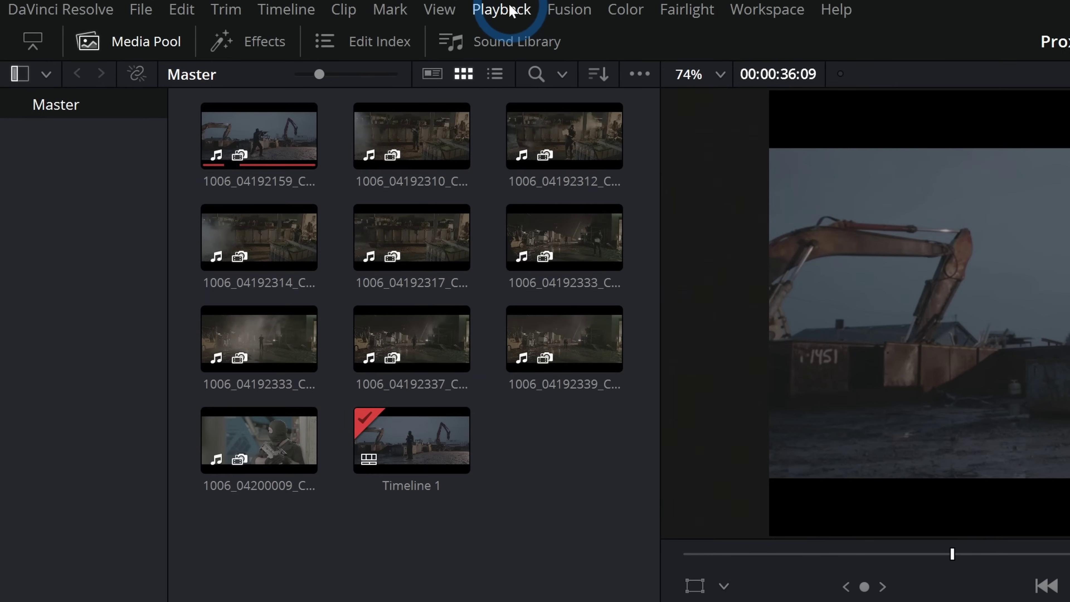
left_click(253, 4)
mouse_move(512, 59)
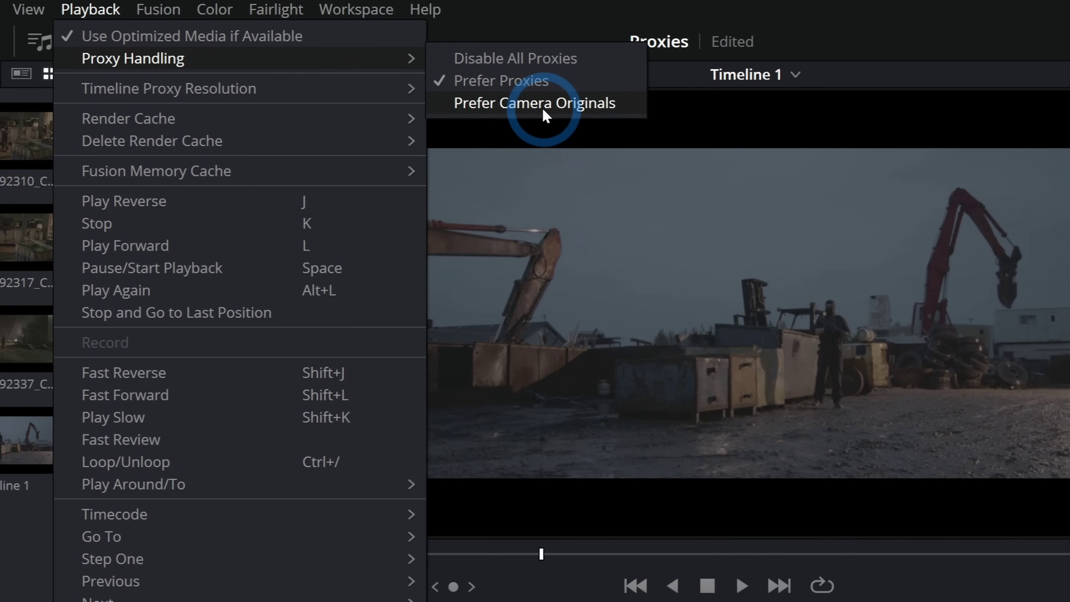
left_click(536, 64)
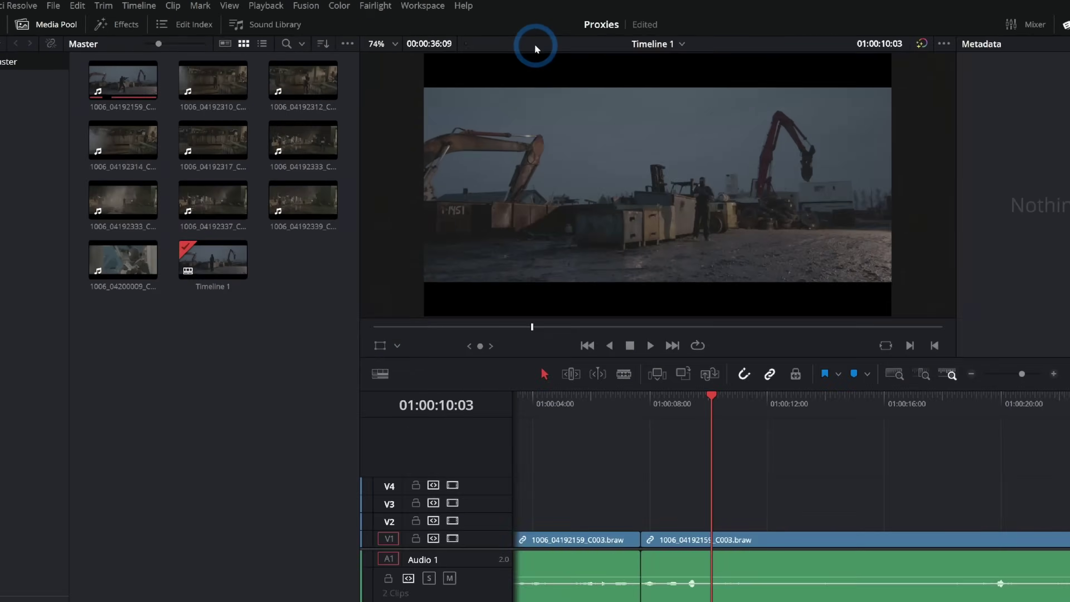
double_click(25, 135)
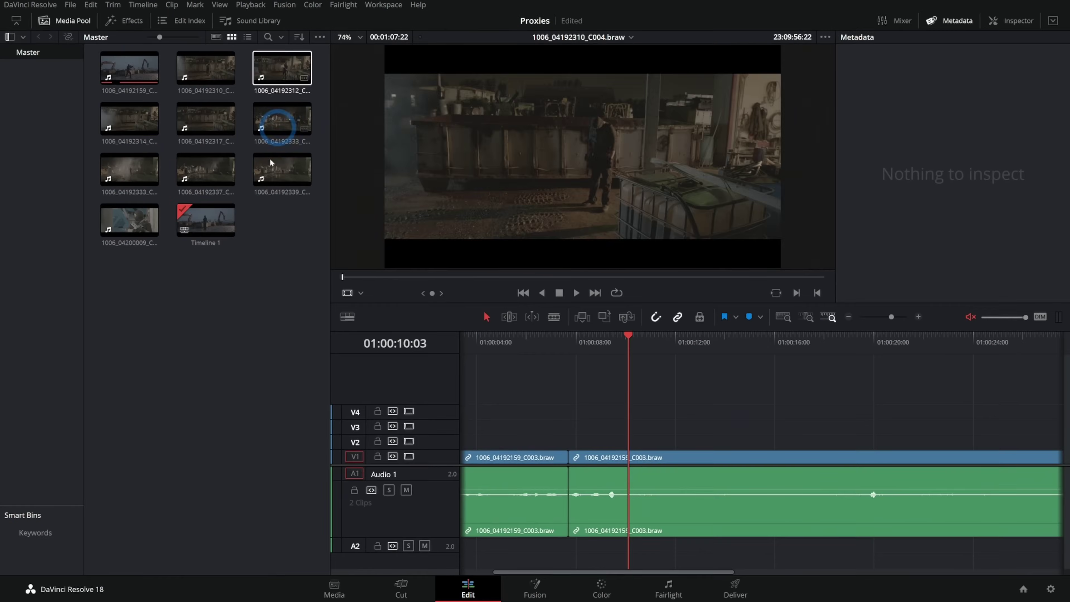
left_click_drag(537, 277, 678, 273)
left_click(129, 118)
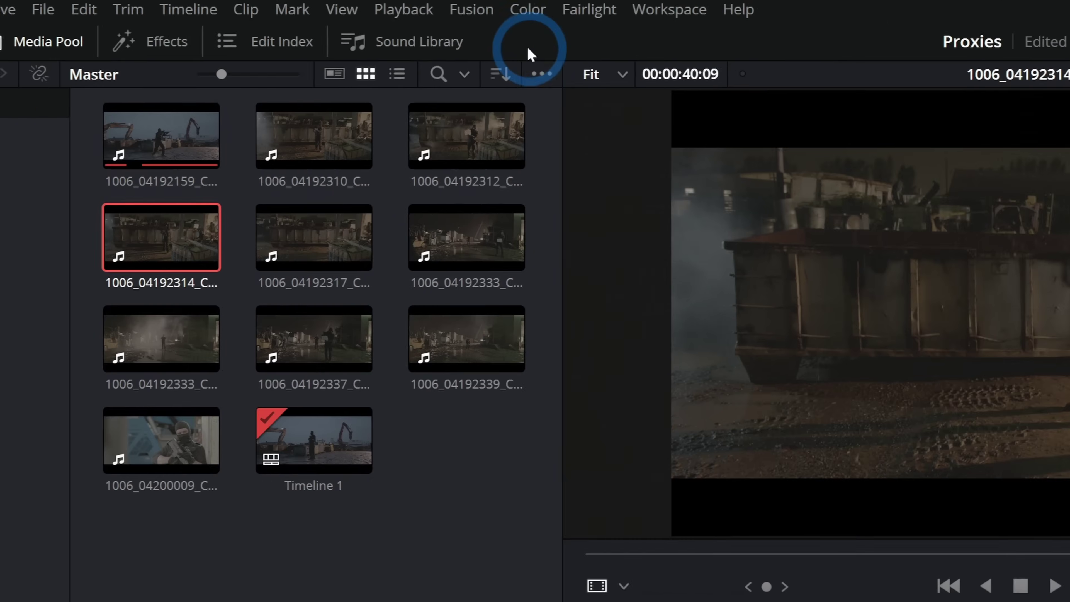
Set Proxy Handling back to Prefer Proxies and scrub the clip preview
left_click(421, 10)
mouse_move(438, 67)
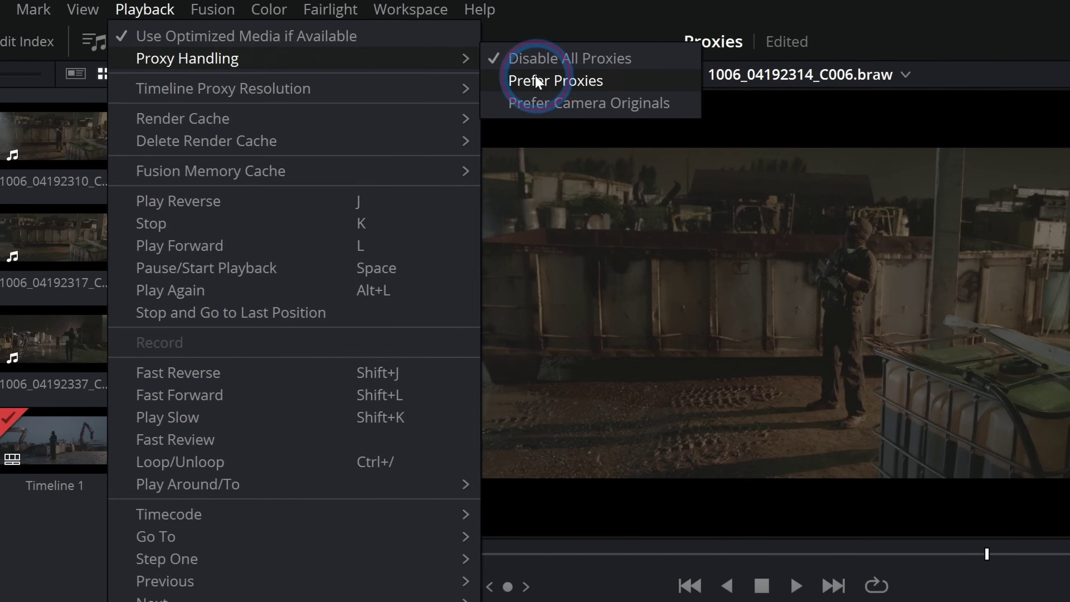
left_click(886, 81)
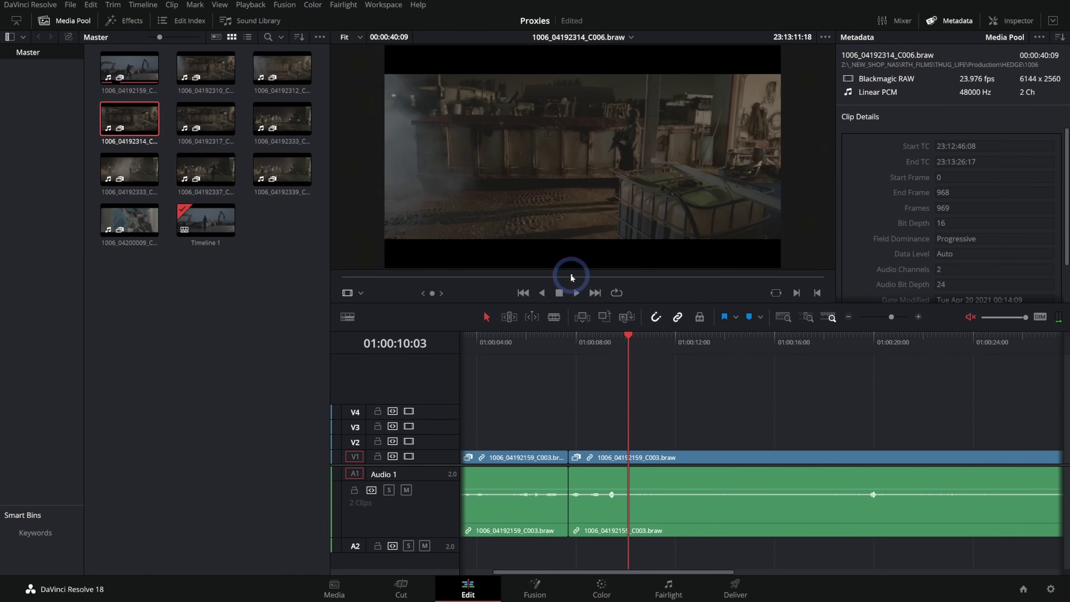
left_click_drag(571, 277, 671, 278)
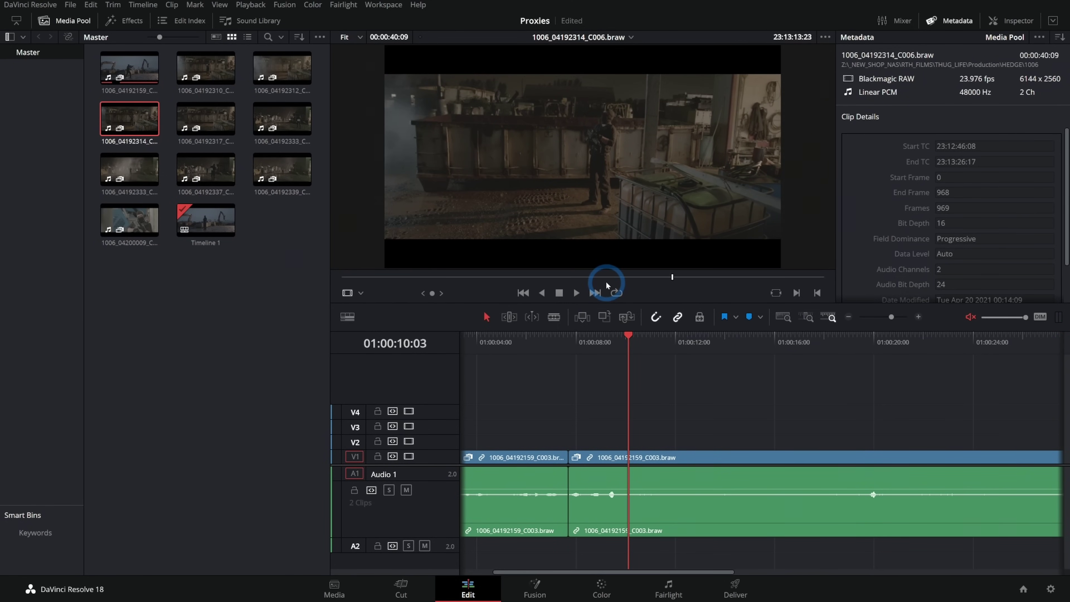
left_click(638, 396)
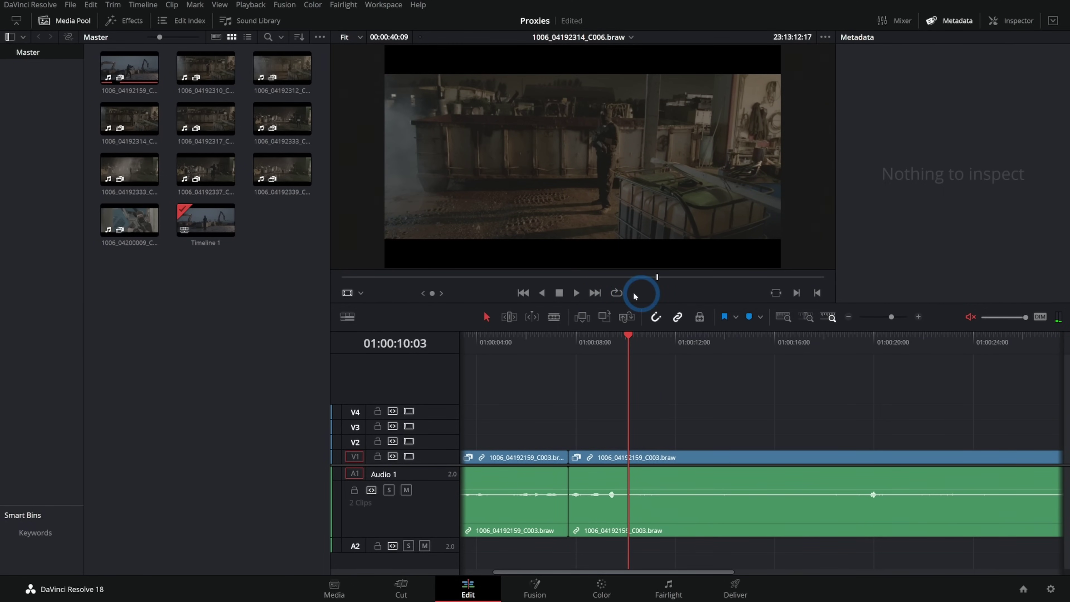
left_click(656, 276)
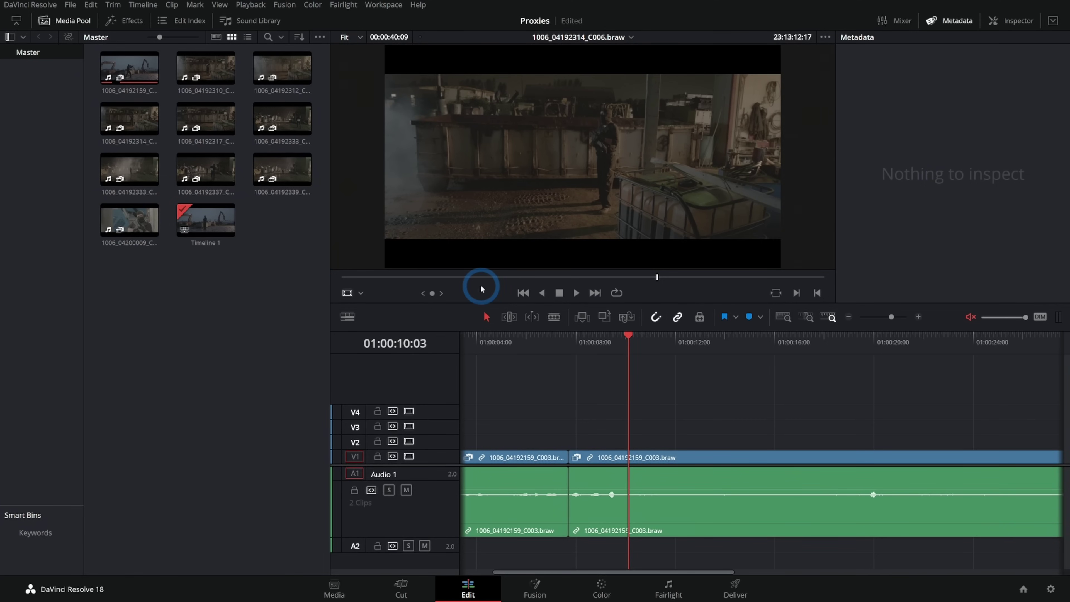
left_click_drag(282, 279, 129, 66)
left_click(278, 242)
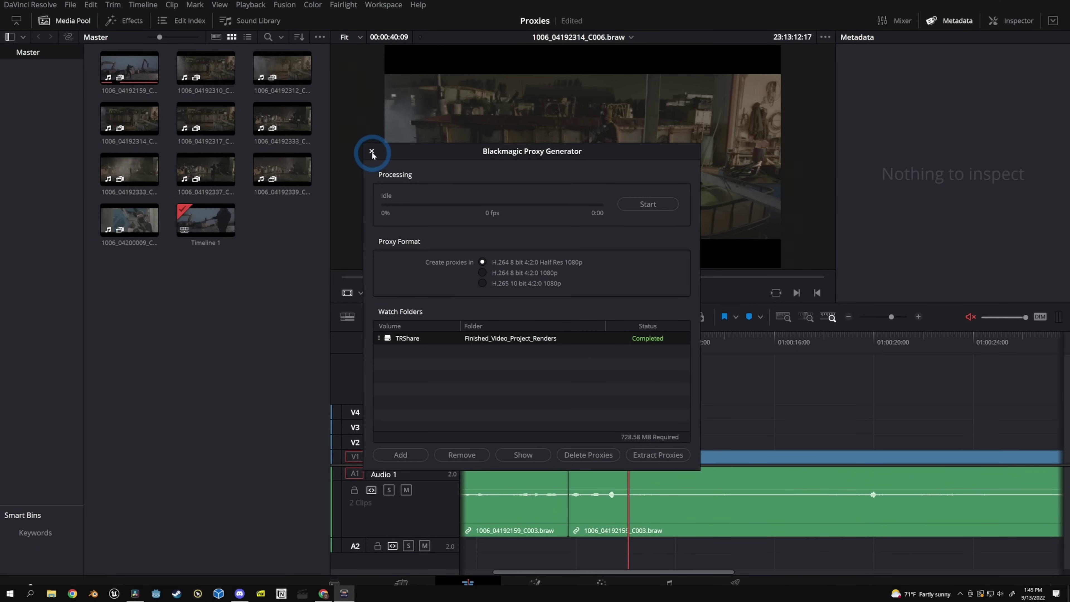
left_click(371, 152)
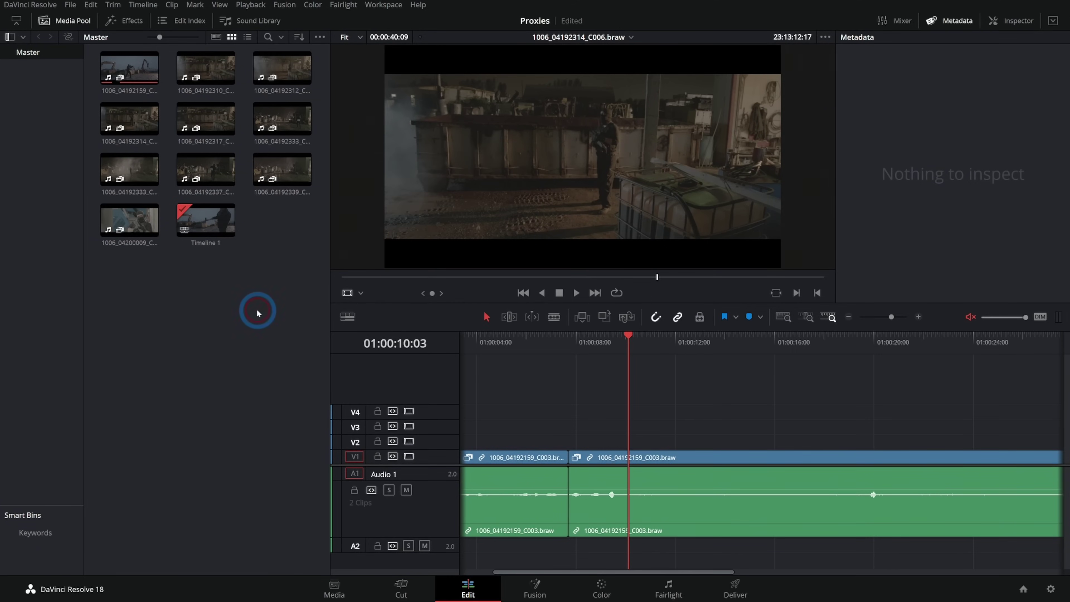